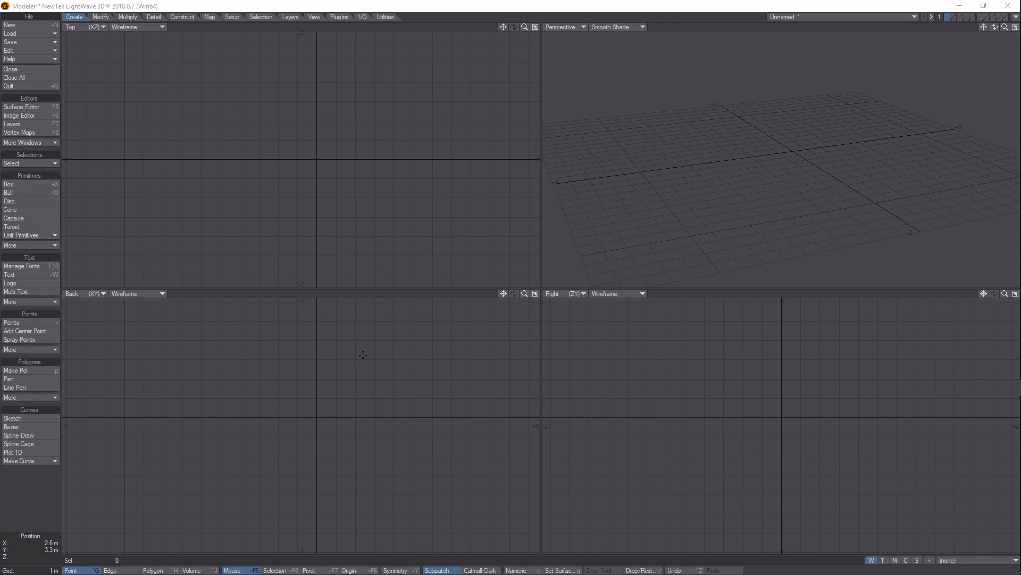
# - Draw a box centred on the grid in the Top view and set its width and depth to 10 m
pyautogui.click(27, 185)
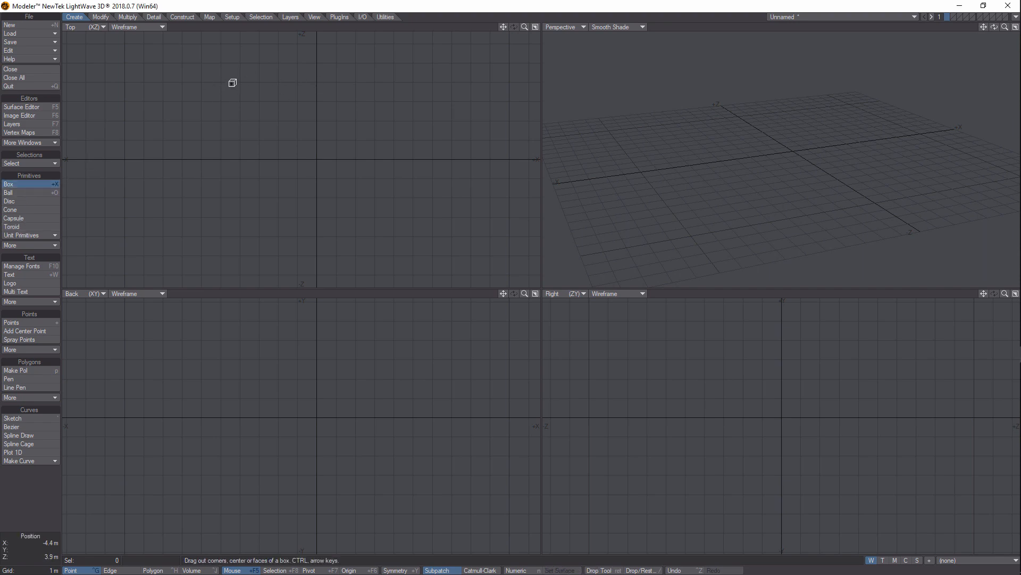
pyautogui.moveTo(223, 82); pyautogui.dragTo(410, 236)
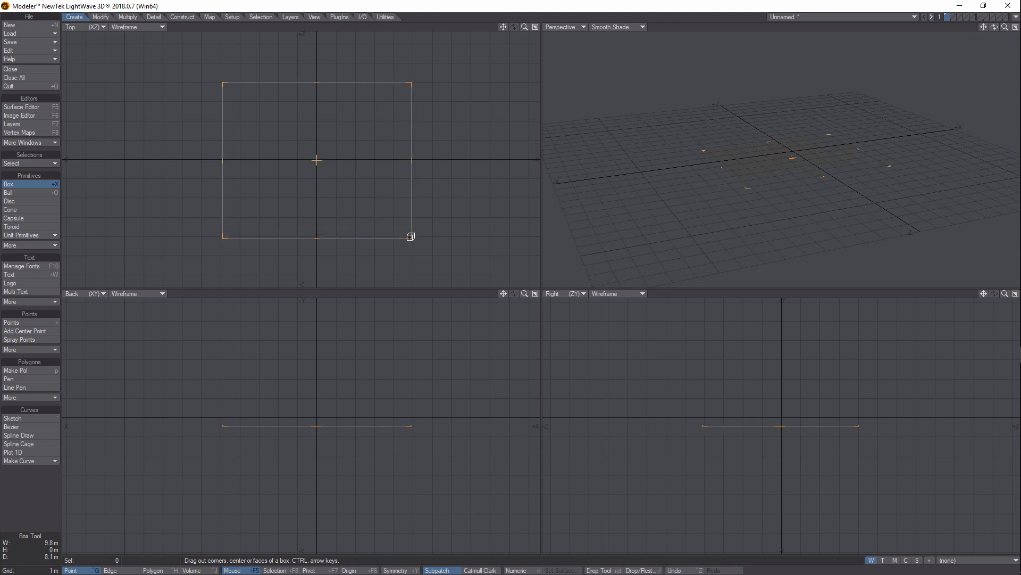
pyautogui.click(522, 571)
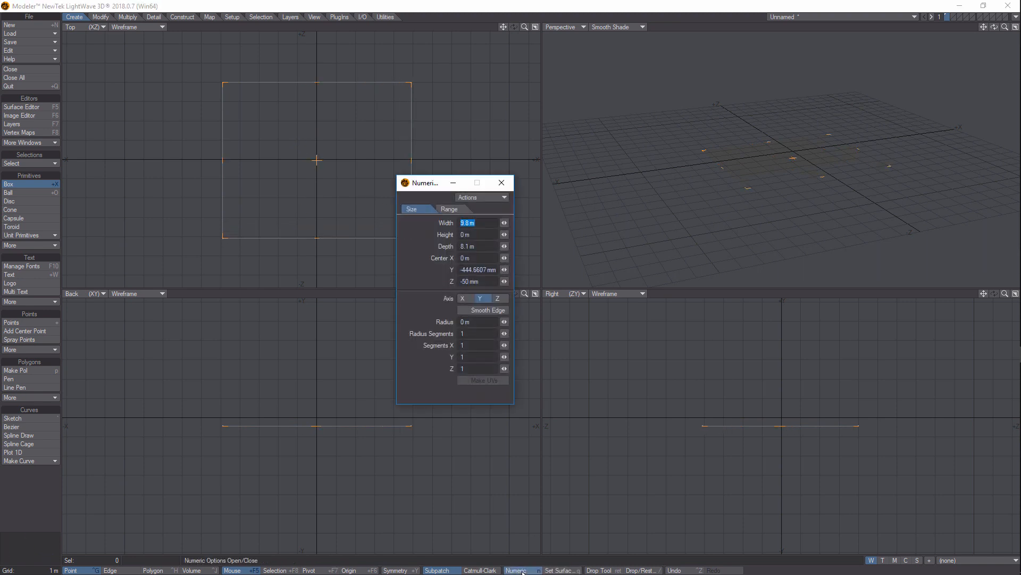
pyautogui.write('10')
pyautogui.click(481, 246)
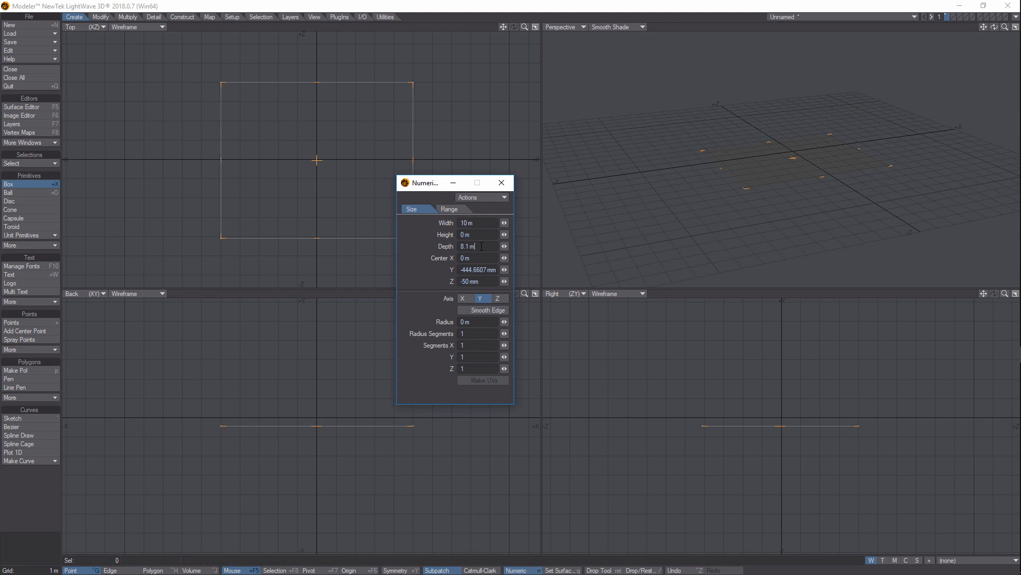
pyautogui.doubleClick(481, 246)
pyautogui.write('10')
pyautogui.press('Return')
# - Set the box's height to 100 mm and finish creating it
pyautogui.moveTo(473, 235); pyautogui.dragTo(426, 239)
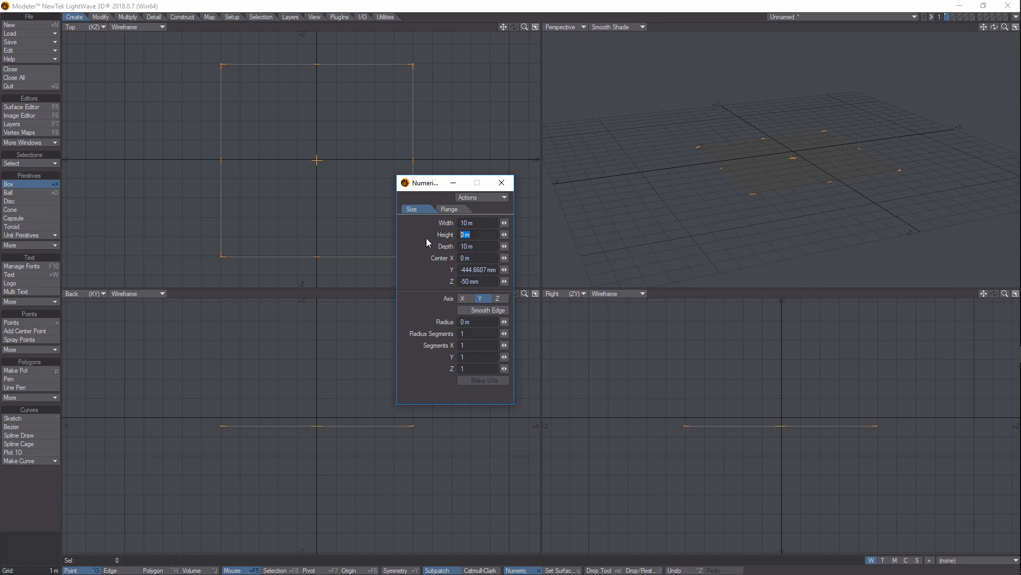
pyautogui.write('100mm')
pyautogui.press('Return')
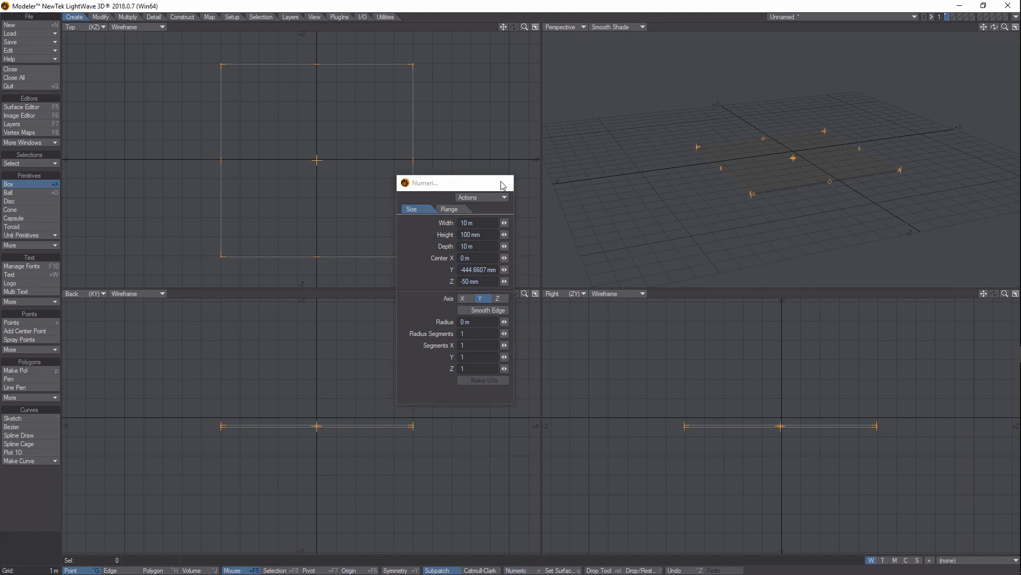
pyautogui.click(502, 182)
pyautogui.press('Return')
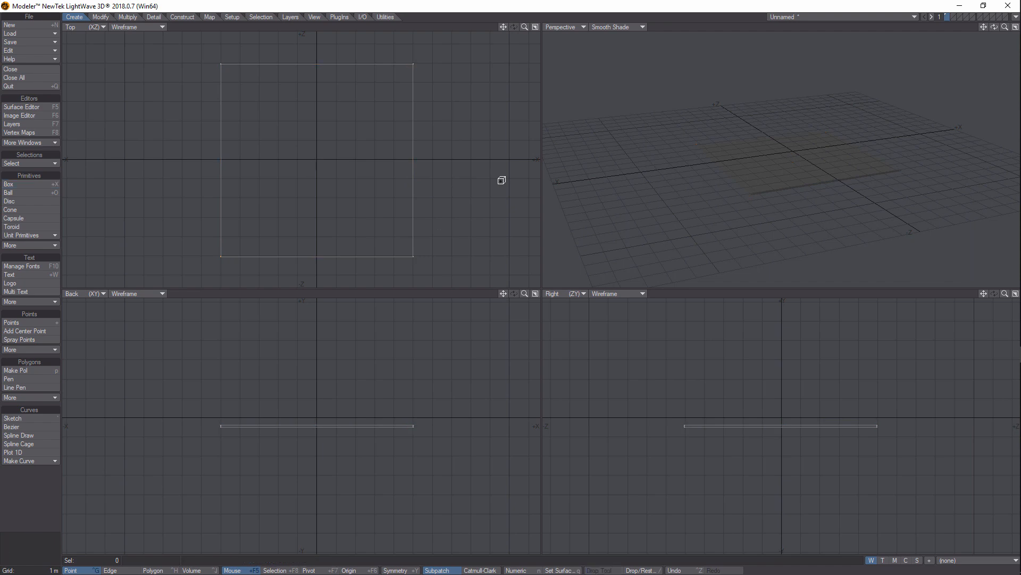
# - Save the slab as a new object file named floor5 in the Objects folder
pyautogui.click(46, 42)
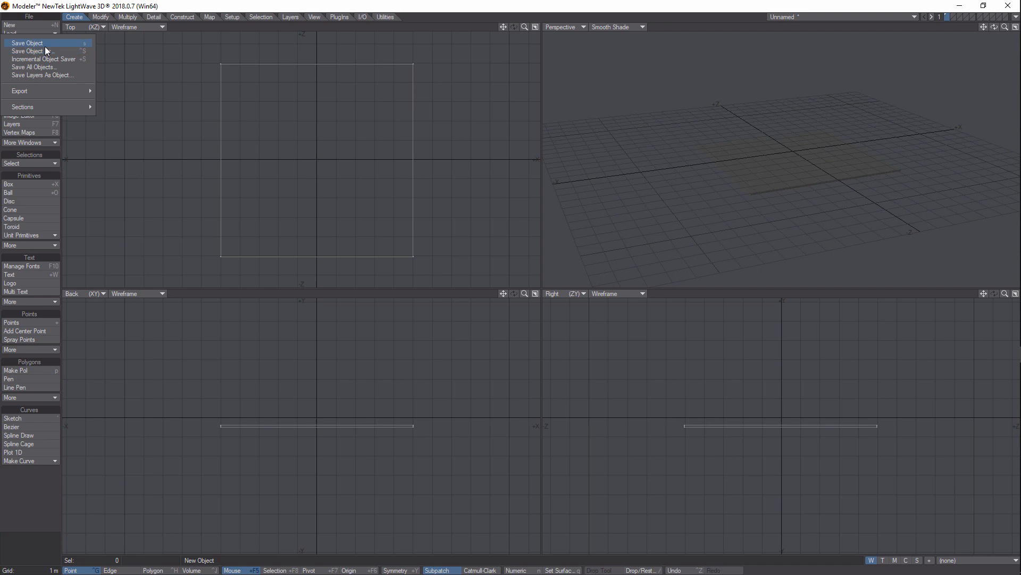
pyautogui.click(46, 51)
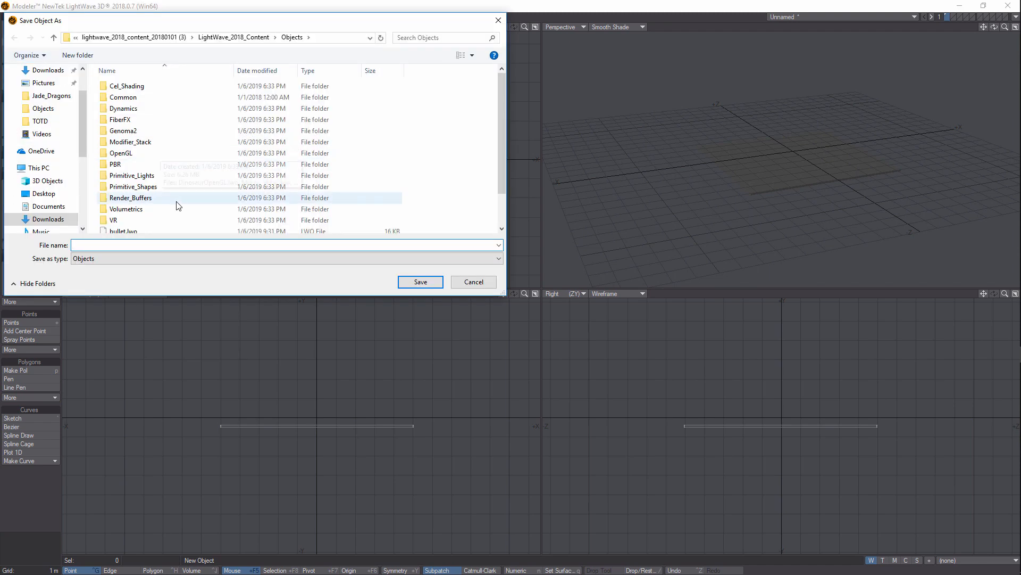
pyautogui.write('floor')
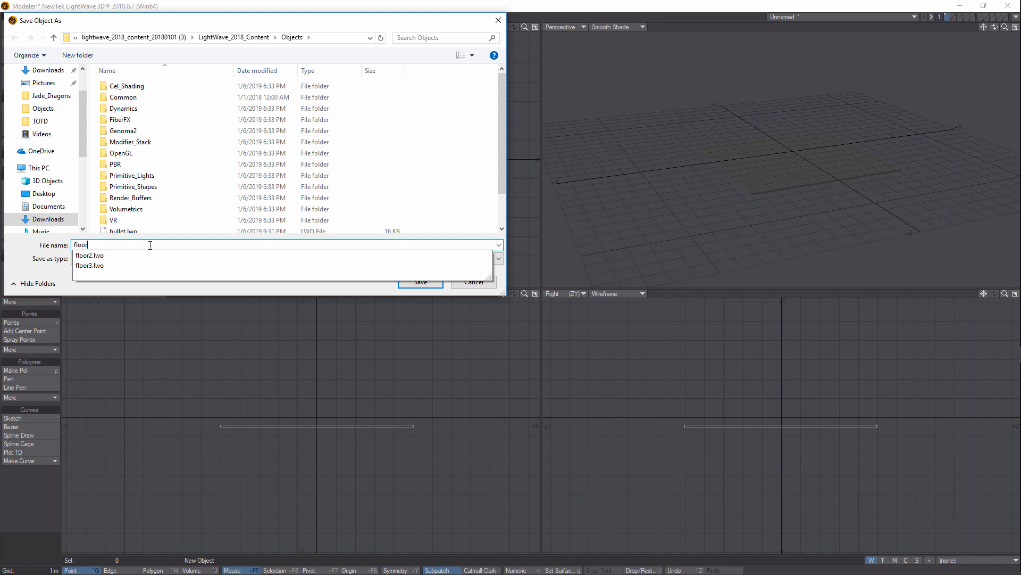
pyautogui.write('5')
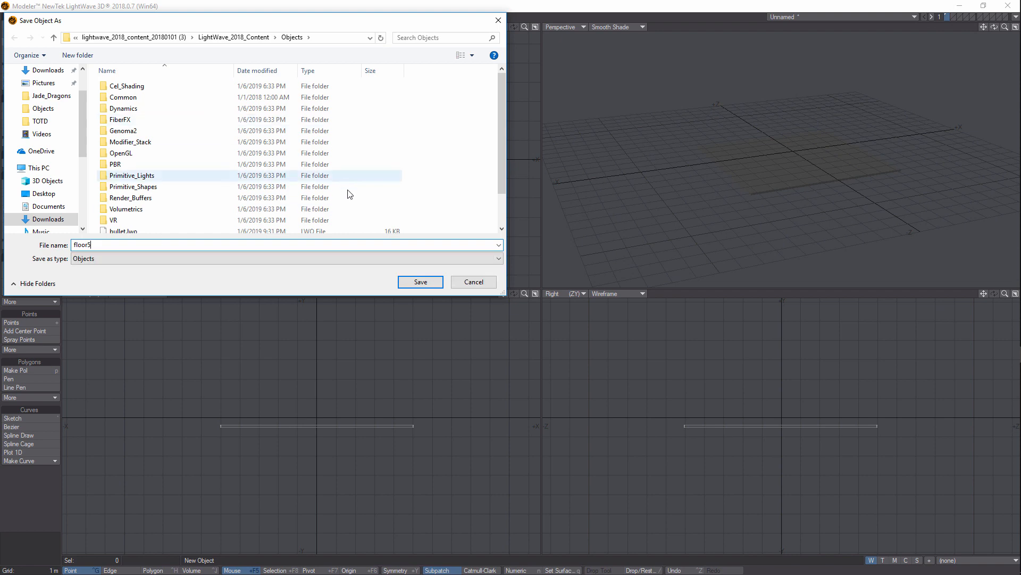
pyautogui.click(410, 283)
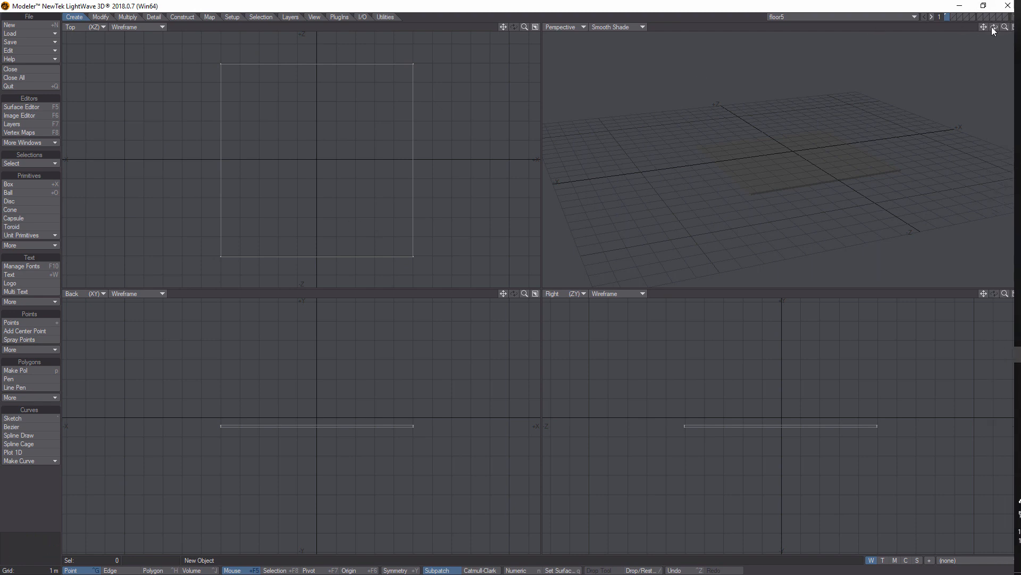
# - Switch to LightWave Layout and add a null object named block
pyautogui.click(1015, 17)
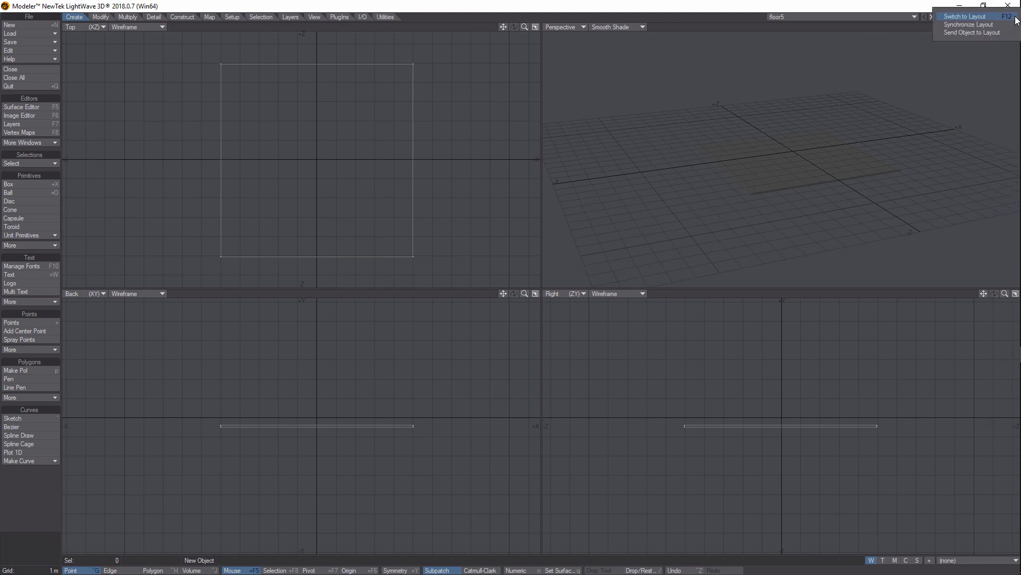
pyautogui.click(964, 18)
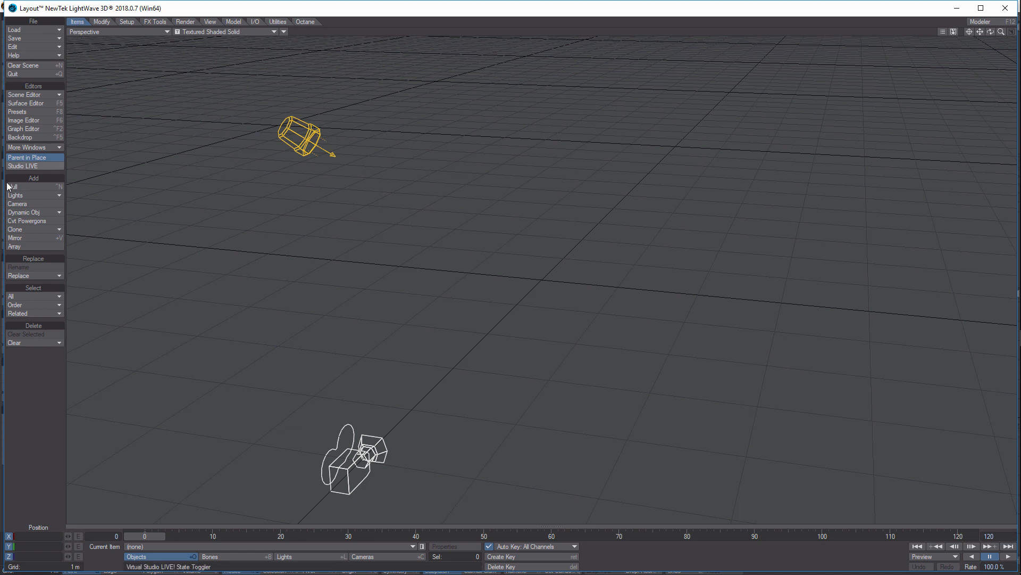
pyautogui.click(36, 187)
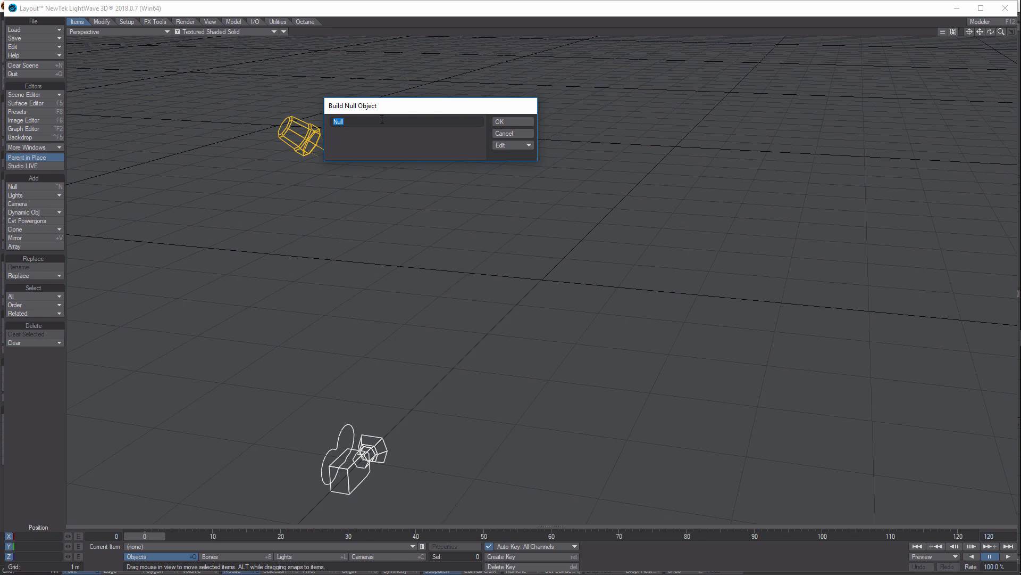
pyautogui.write('block')
pyautogui.click(516, 124)
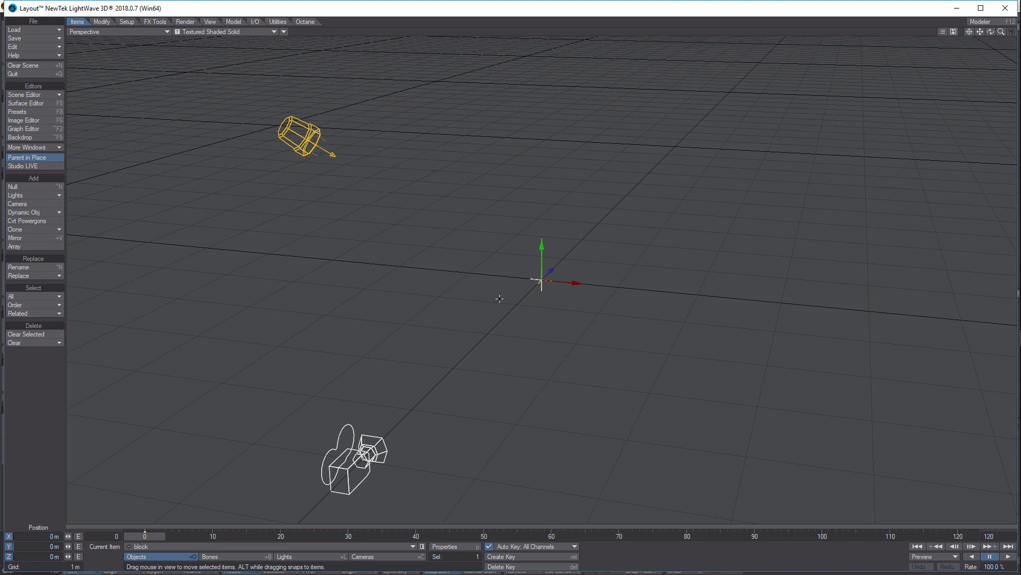
# - Give the block null the Shape primitive type with a Cube shape
pyautogui.click(457, 546)
pyautogui.click(564, 224)
pyautogui.click(560, 250)
pyautogui.click(571, 250)
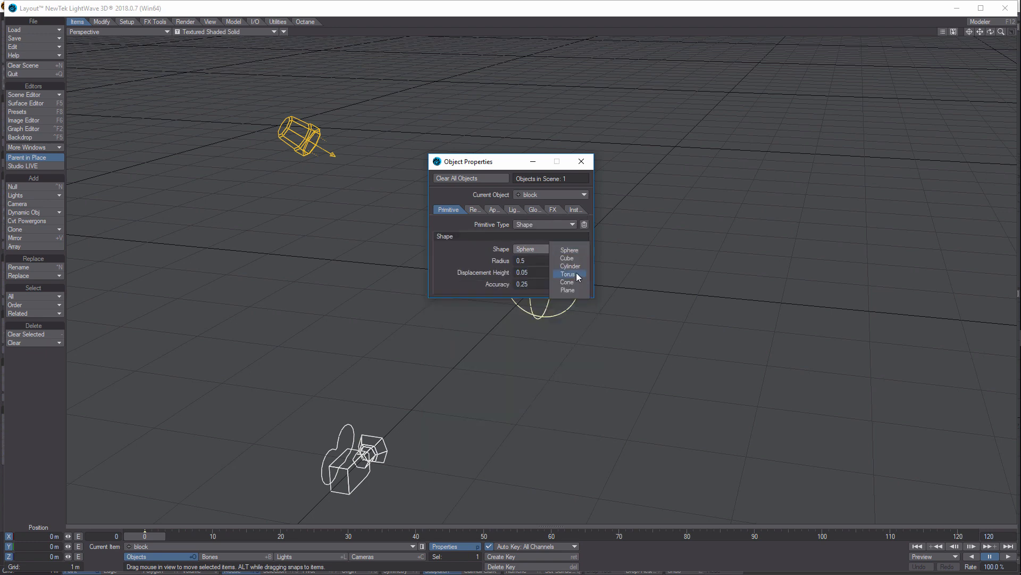
pyautogui.click(570, 261)
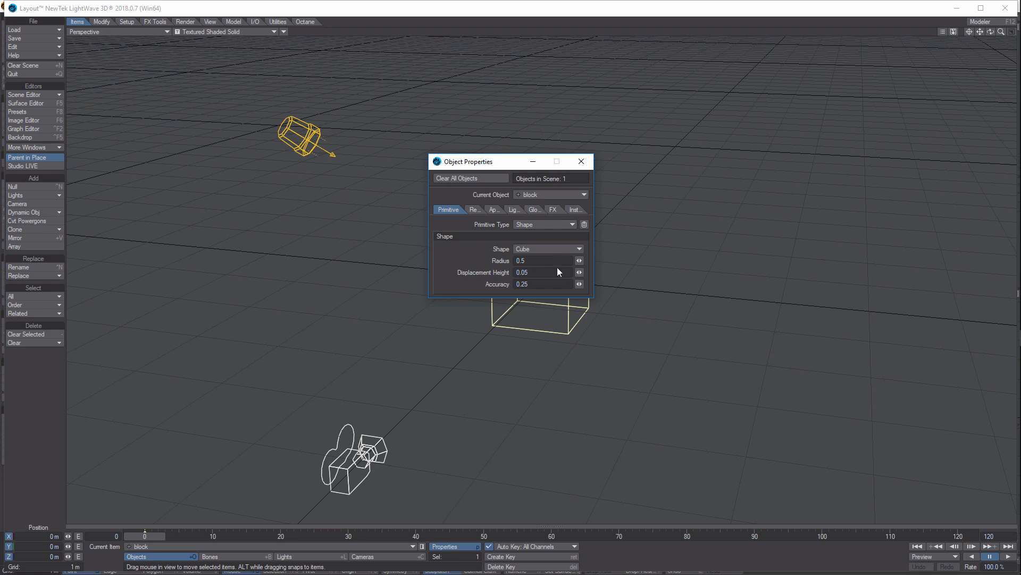
pyautogui.click(582, 162)
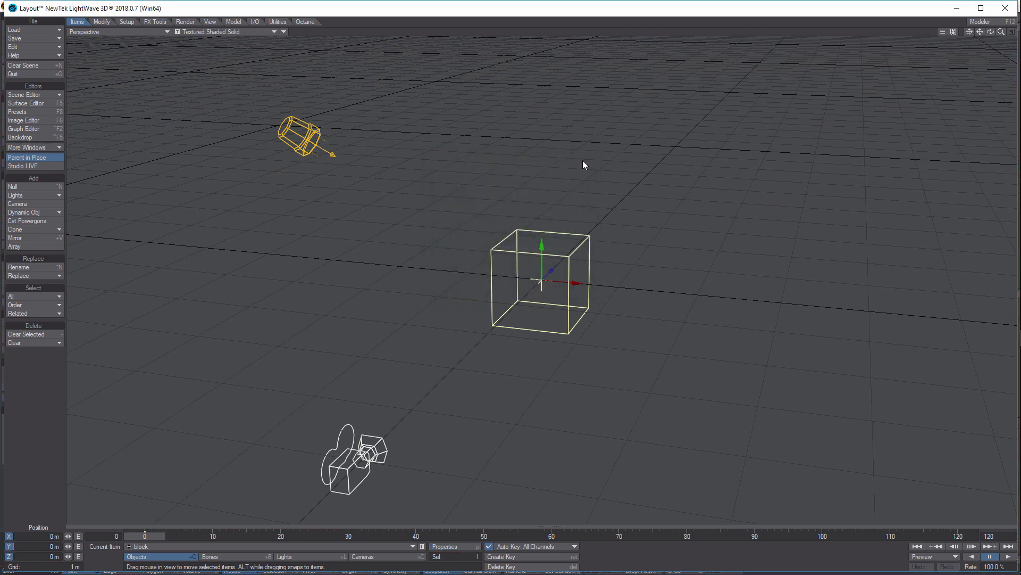
# - Load the object floor5.lwo into the scene
pyautogui.click(42, 27)
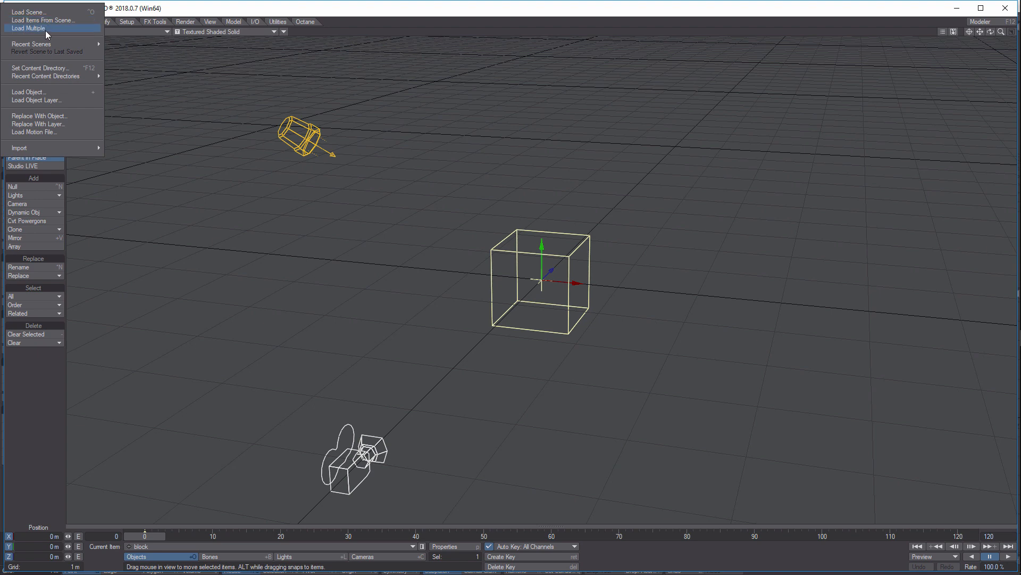
pyautogui.click(46, 92)
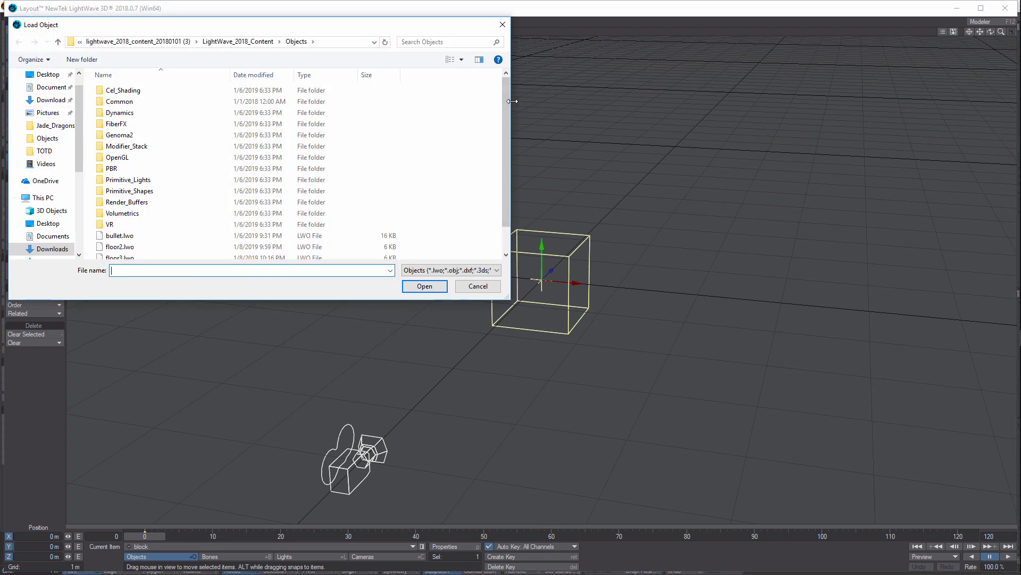
pyautogui.scroll(-1, 506, 133)
pyautogui.click(120, 241)
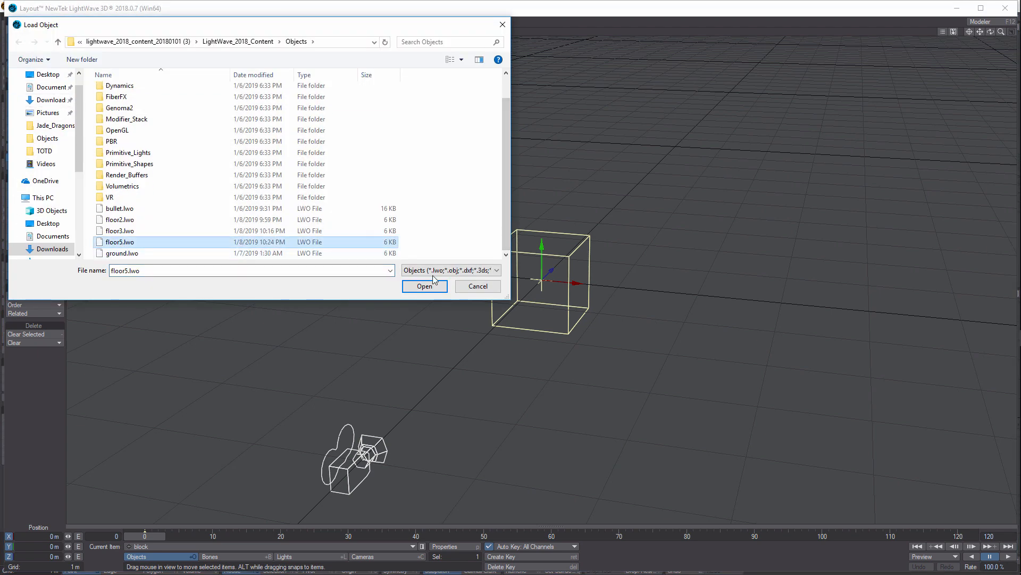
pyautogui.click(432, 286)
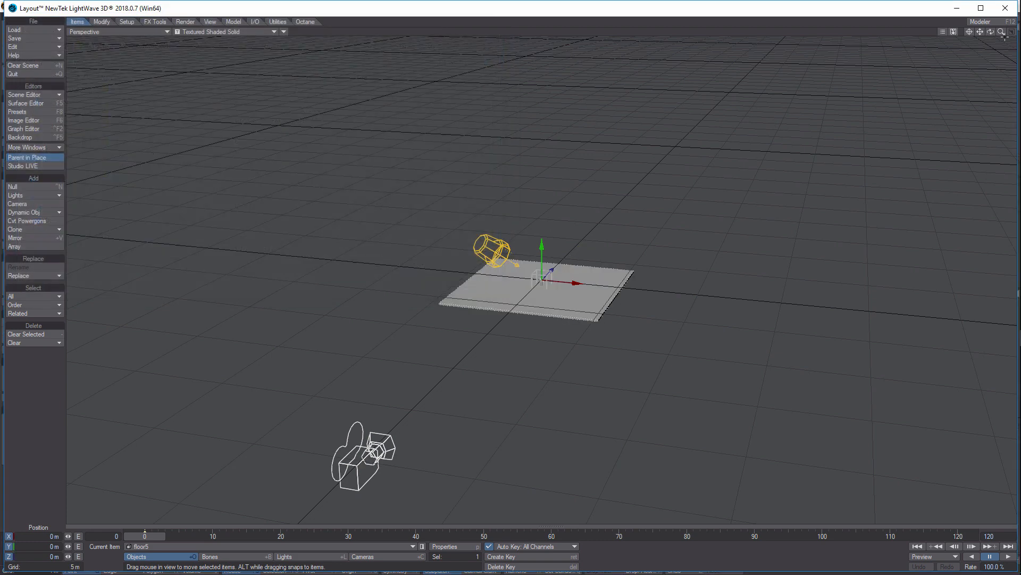
# - Change the viewport layout to Double Vertical in the display preferences
pyautogui.moveTo(1001, 33); pyautogui.dragTo(1001, 114)
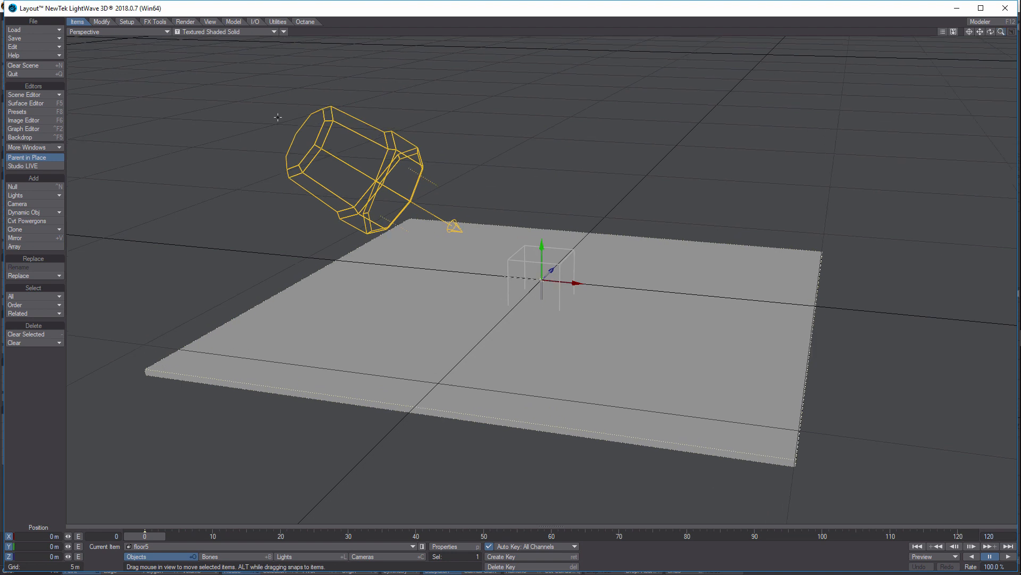
pyautogui.press('d')
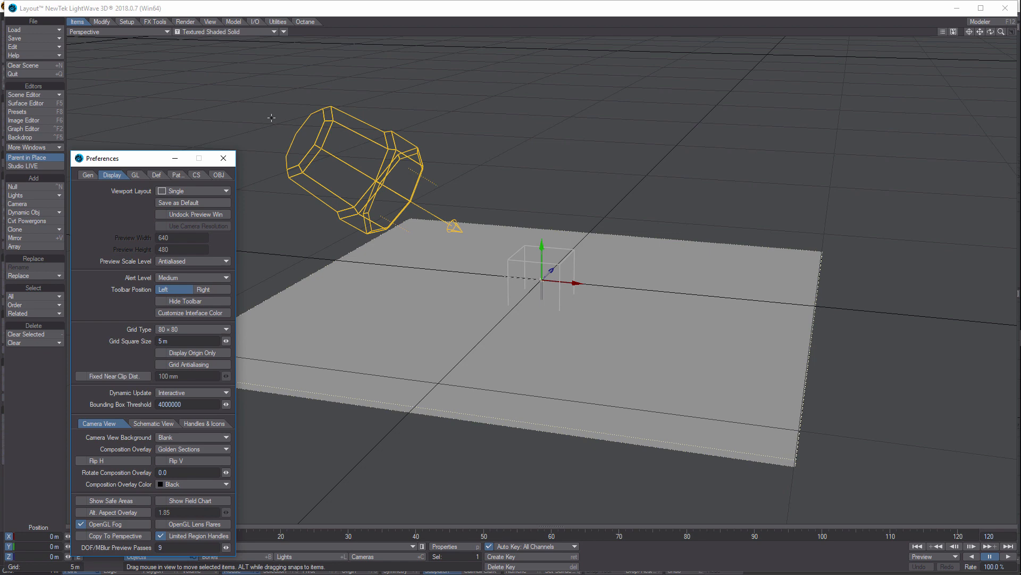
pyautogui.click(224, 192)
pyautogui.click(225, 201)
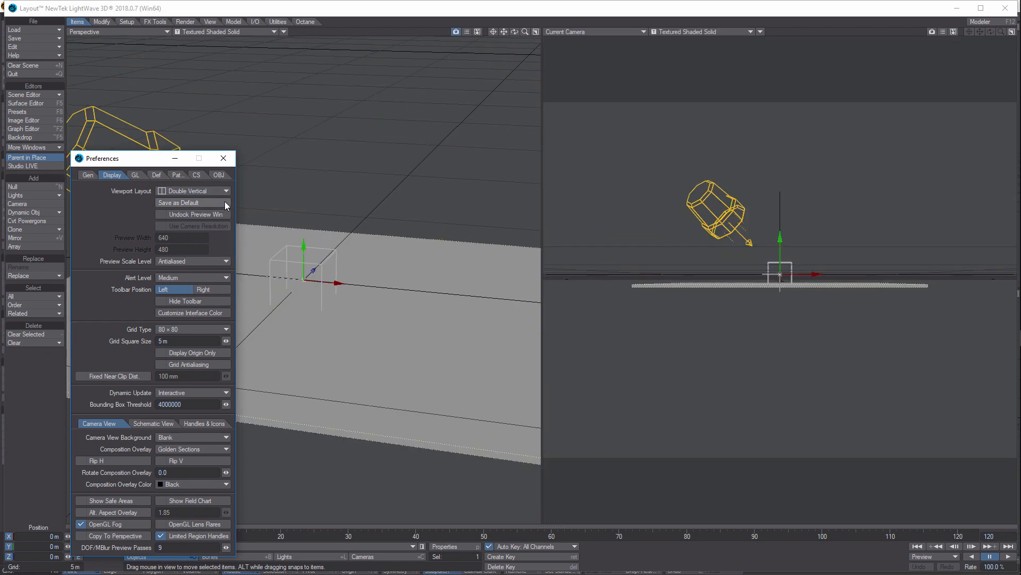
pyautogui.click(220, 159)
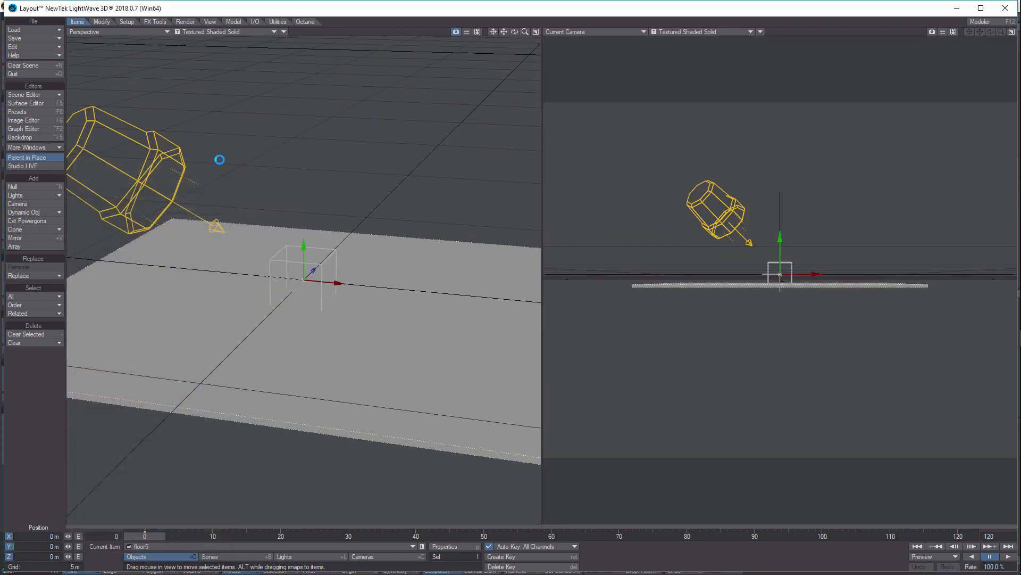
# - Render the perspective viewport with VPR and change the camera viewport to the Right (ZY) view
pyautogui.click(274, 32)
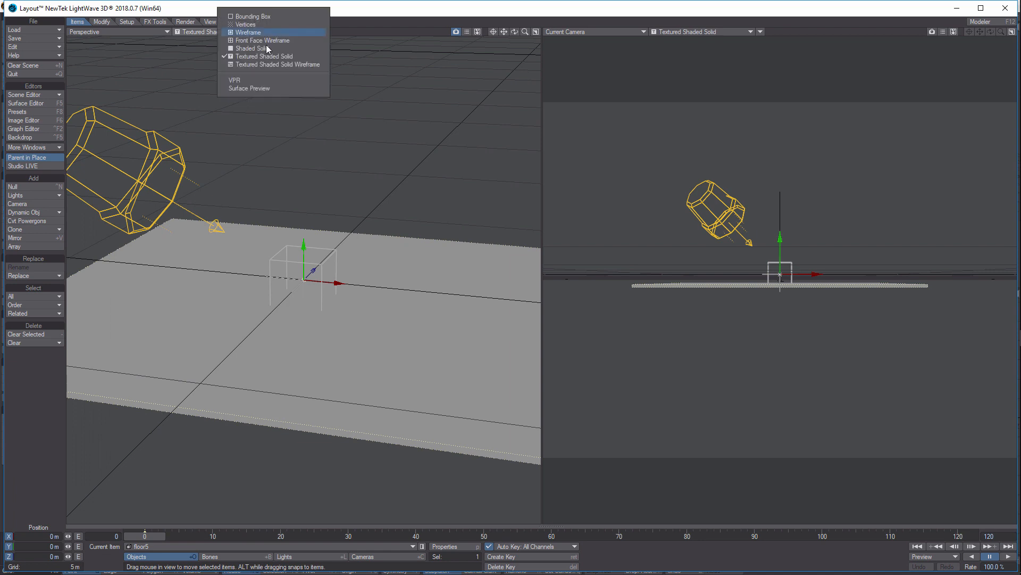
pyautogui.click(253, 81)
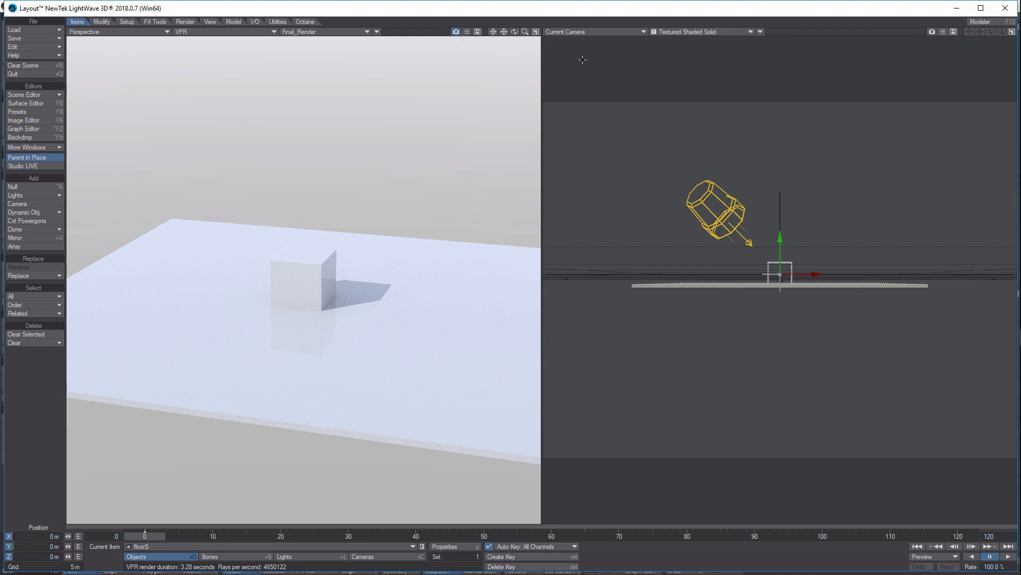
pyautogui.click(636, 32)
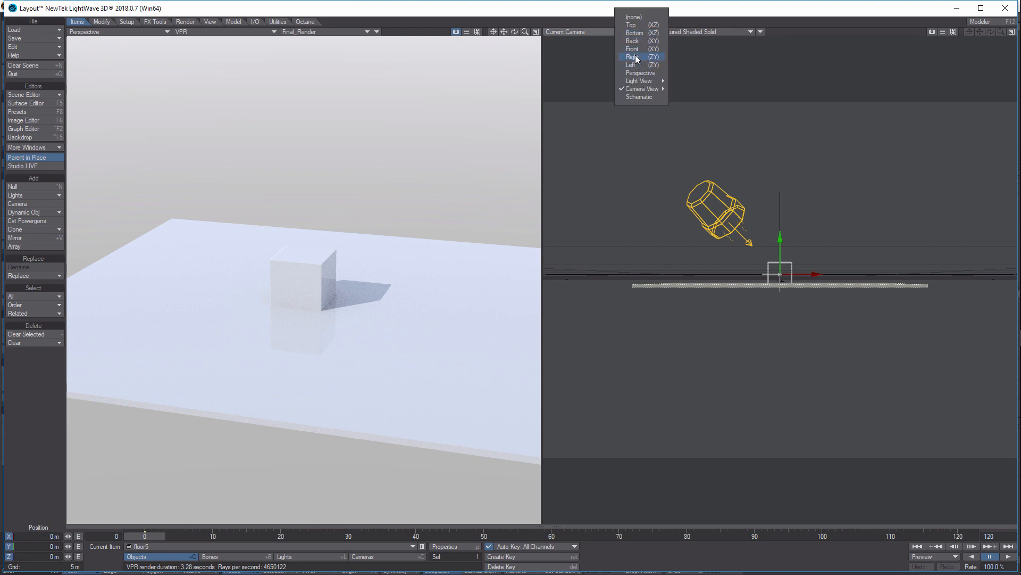
pyautogui.click(633, 57)
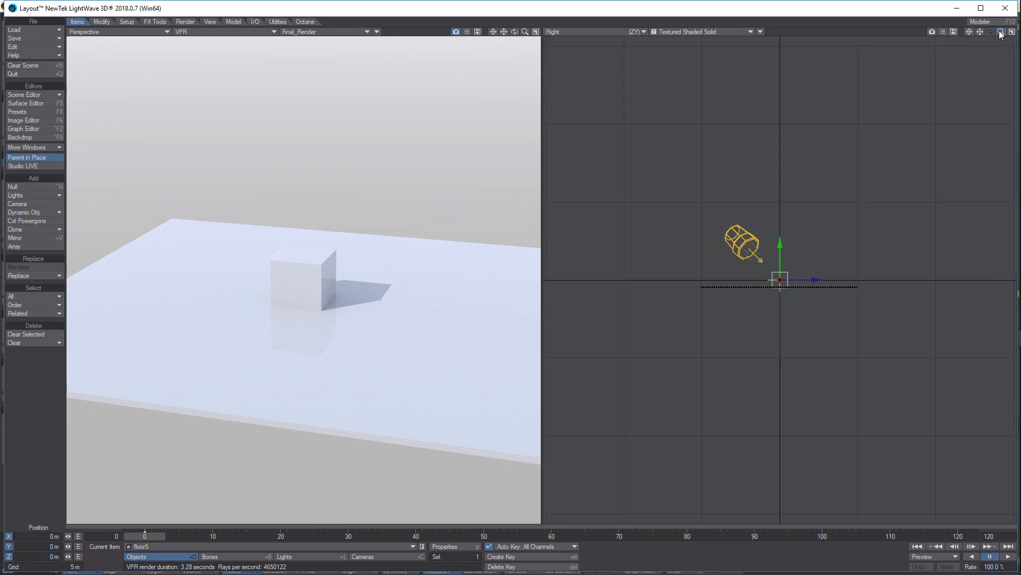
pyautogui.moveTo(1000, 34); pyautogui.dragTo(1005, 53)
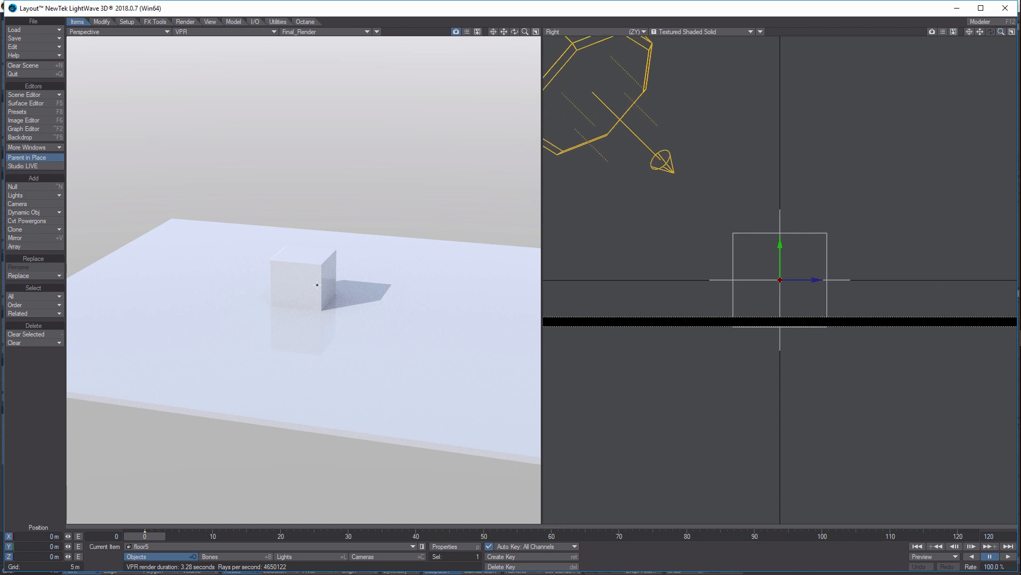
# - Nudge the floor up about 11 mm and raise the block to about 119 mm on Y so it rests on the floor
pyautogui.moveTo(779, 256); pyautogui.dragTo(778, 254)
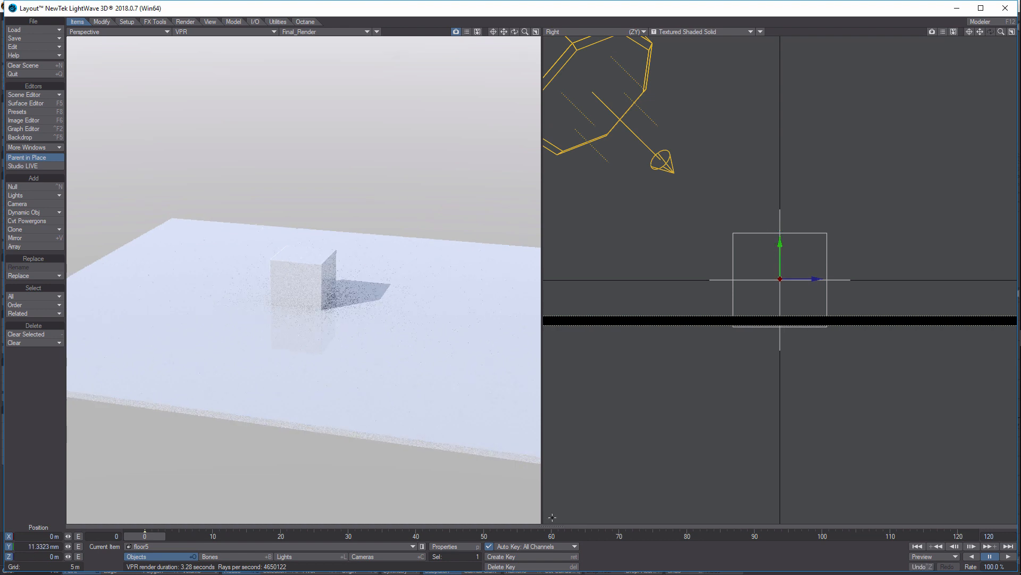
pyautogui.click(412, 547)
pyautogui.click(415, 538)
pyautogui.moveTo(786, 260); pyautogui.dragTo(785, 249)
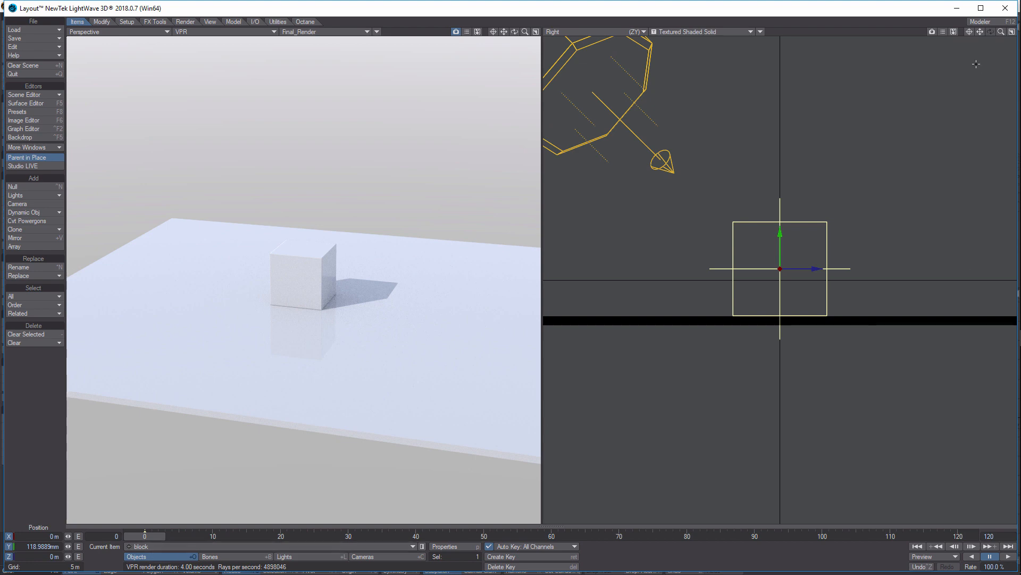
# - Change the Right viewport to the Perspective view
pyautogui.click(645, 33)
pyautogui.click(642, 75)
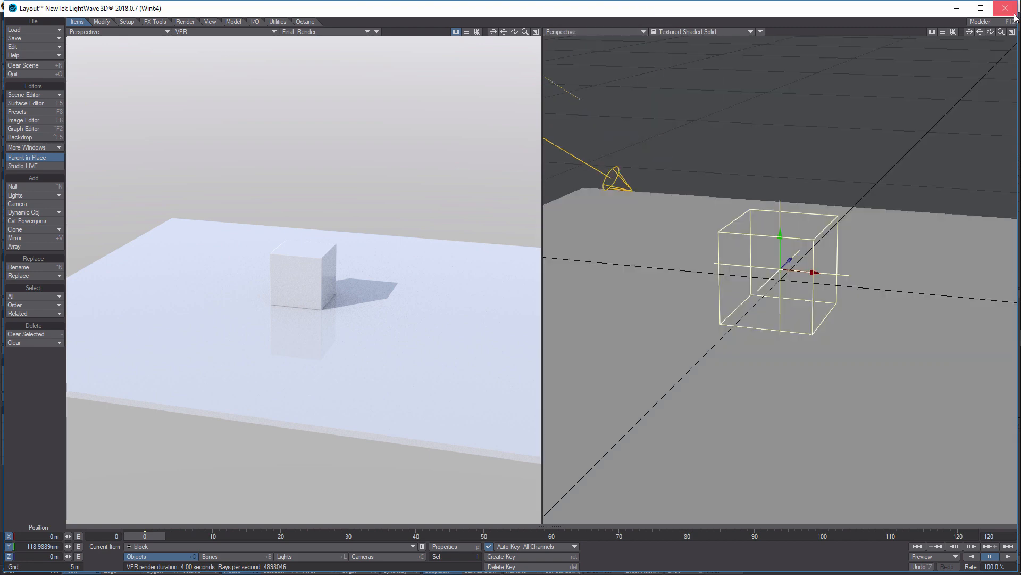
# - Make the block a Bullet rigid body and review its dynamics item properties
pyautogui.moveTo(1001, 32)
pyautogui.mouseDown()
pyautogui.moveTo(931, 32)
pyautogui.moveTo(1010, 32)
pyautogui.mouseUp()
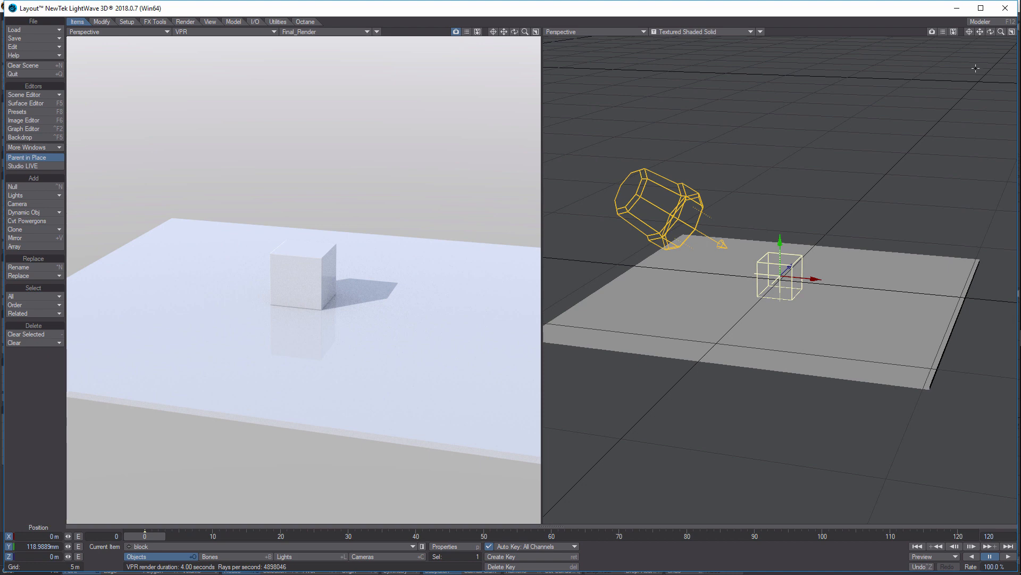
pyautogui.click(154, 22)
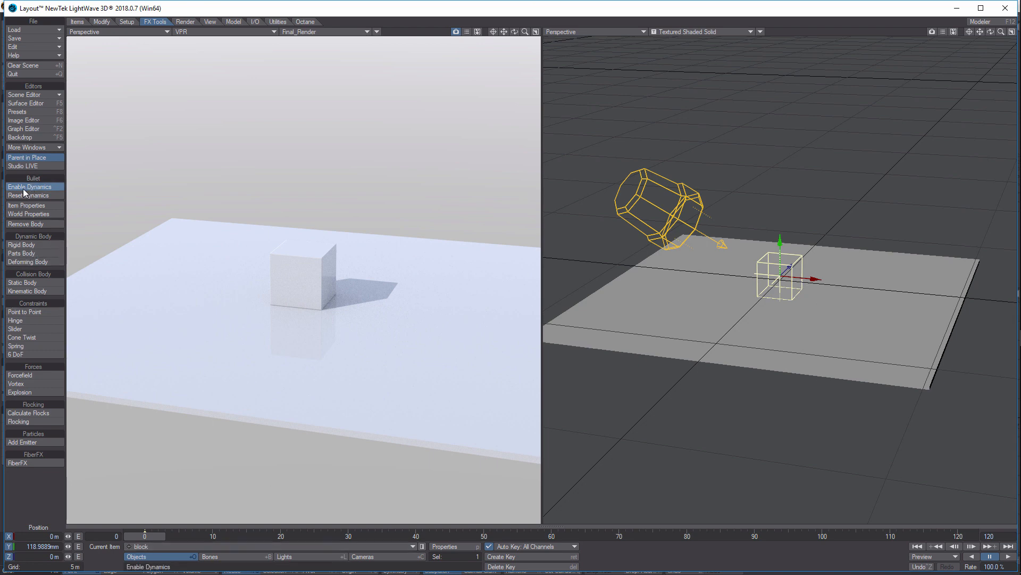
pyautogui.click(36, 246)
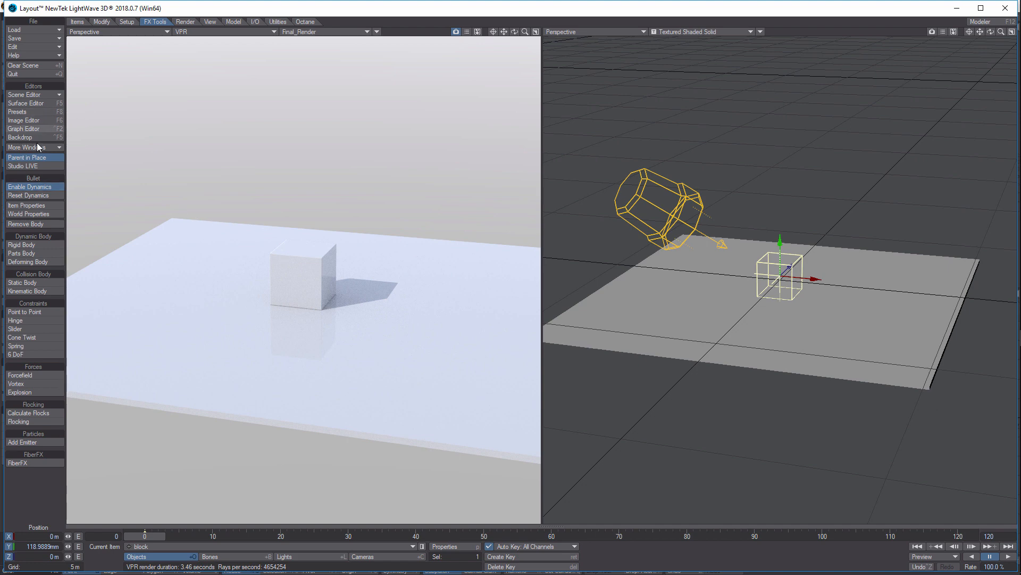
pyautogui.click(37, 208)
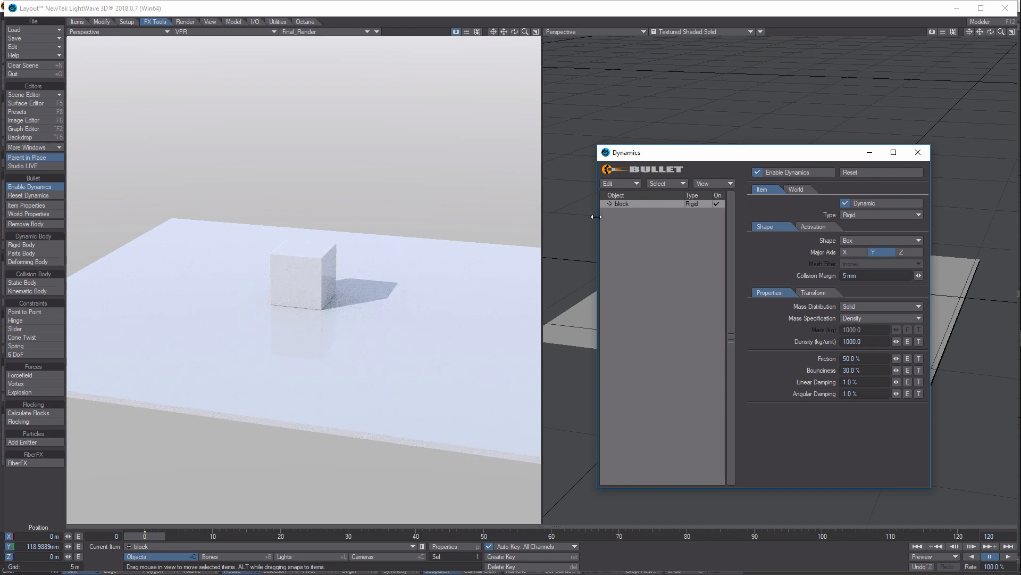
pyautogui.click(869, 152)
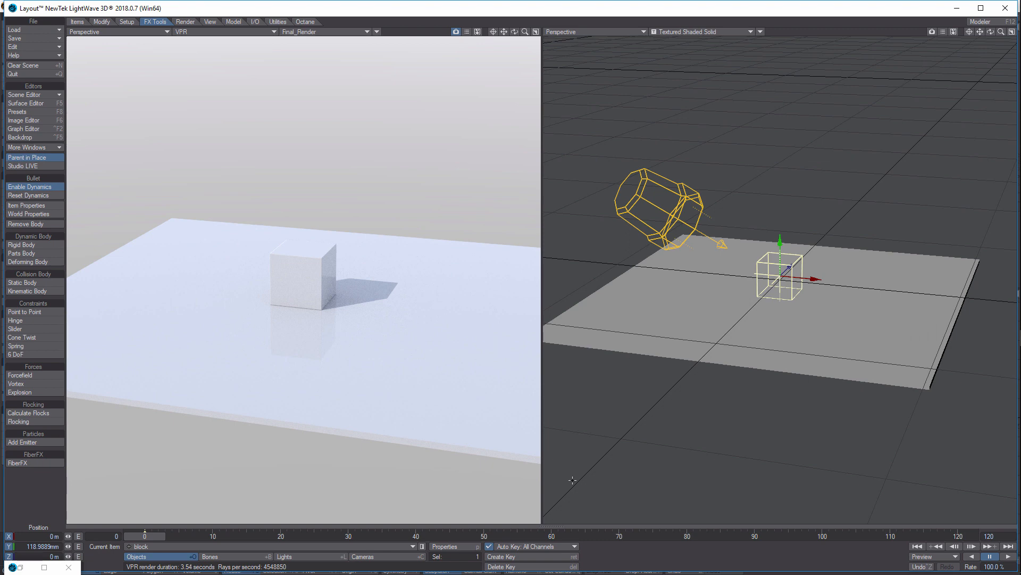
# - Make the floor a Bullet static collision body
pyautogui.click(412, 545)
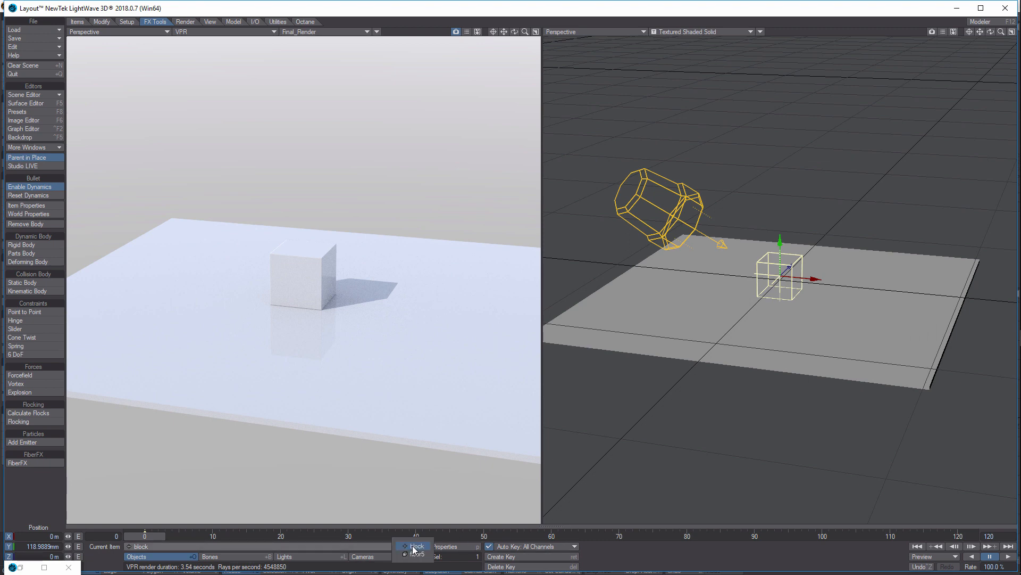
pyautogui.click(417, 554)
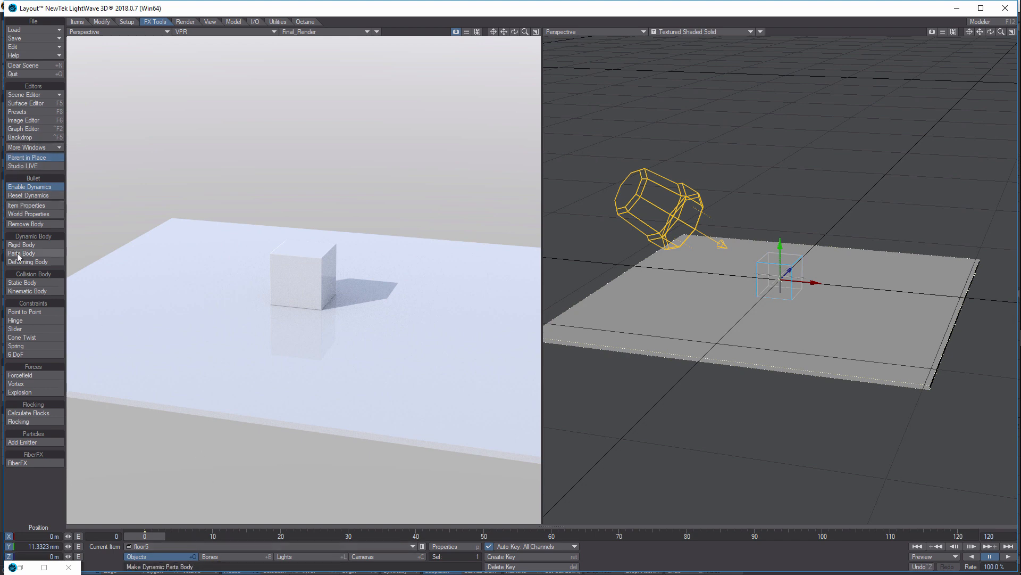
pyautogui.click(25, 283)
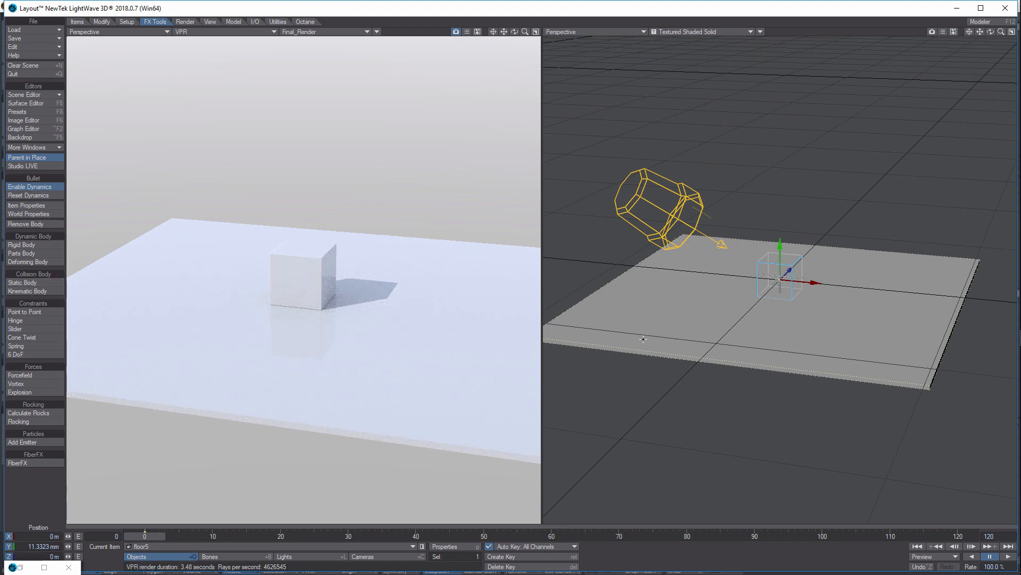
# - Play the dynamics simulation twice with the block resting on the floor, rewinding to frame 0 each time
pyautogui.click(1010, 558)
pyautogui.click(990, 557)
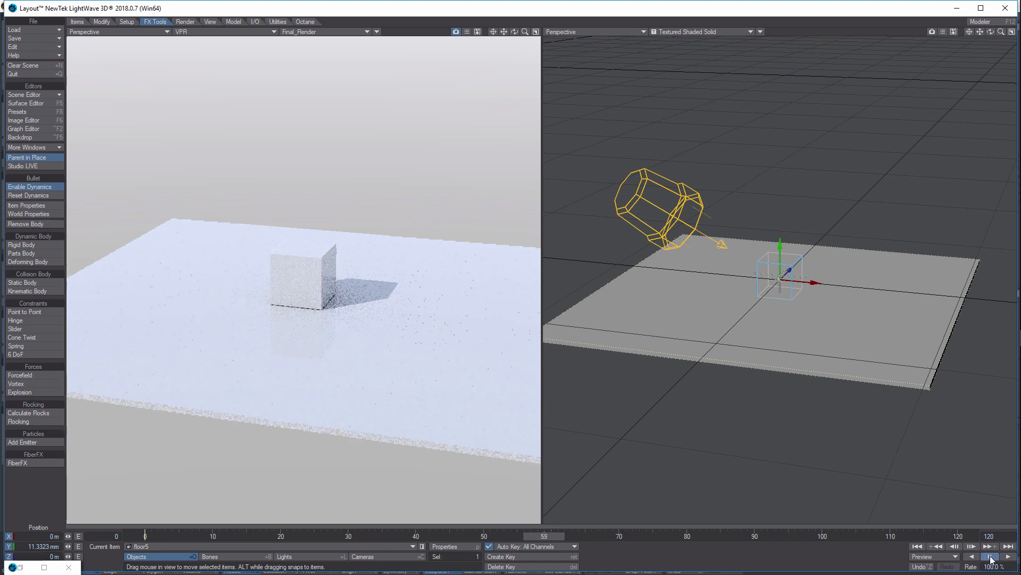
pyautogui.click(916, 546)
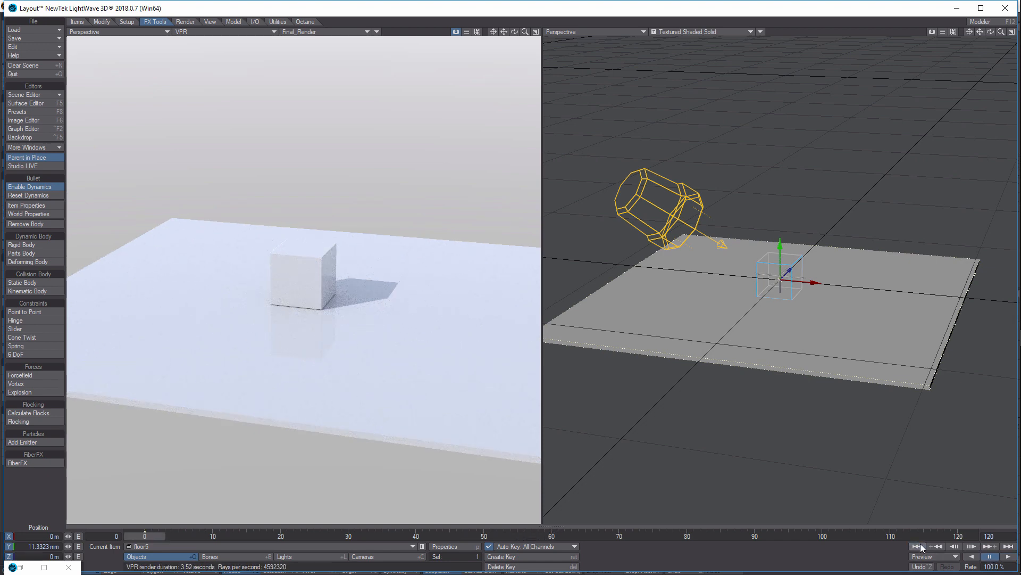
pyautogui.click(1008, 557)
pyautogui.click(989, 557)
pyautogui.click(916, 547)
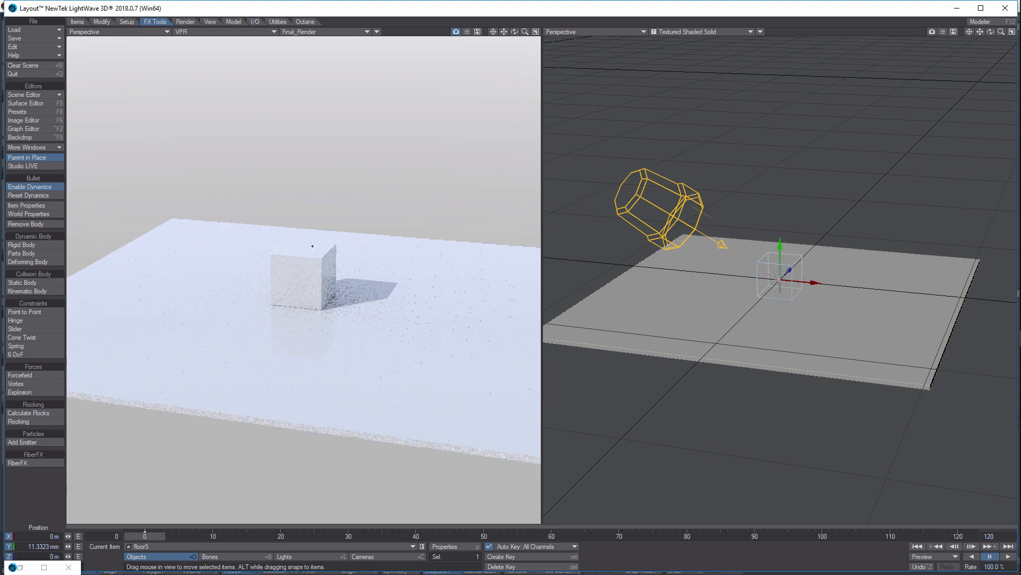
# - Raise the block high above the floor on Y for a drop test
pyautogui.moveTo(782, 252); pyautogui.dragTo(780, 246)
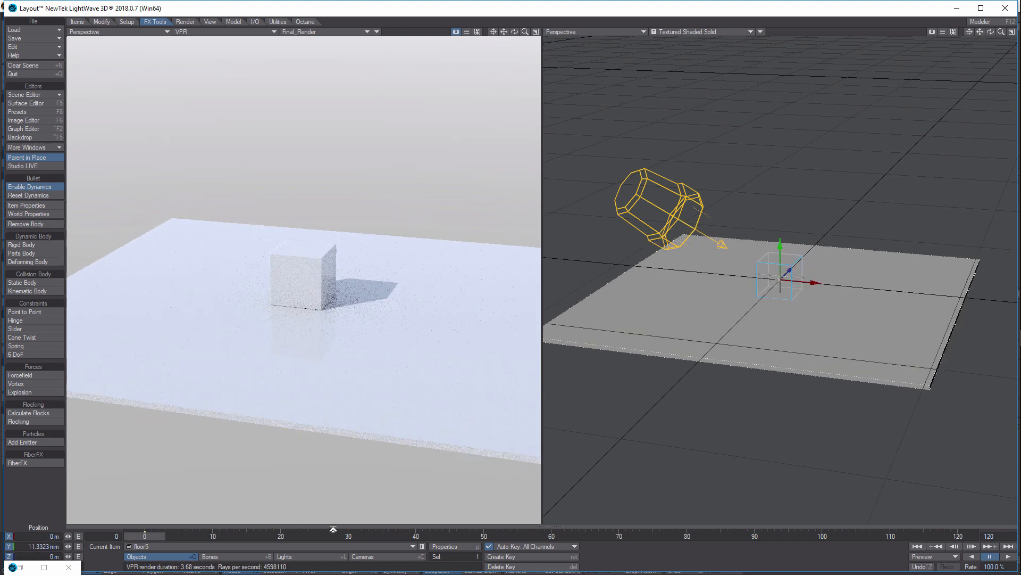
pyautogui.click(410, 547)
pyautogui.click(412, 538)
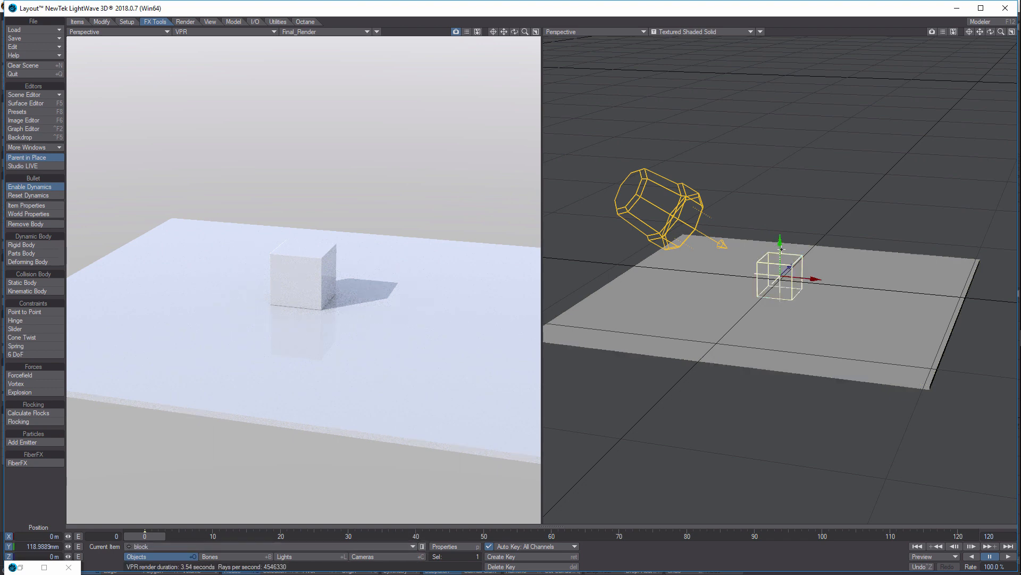
pyautogui.moveTo(781, 248); pyautogui.dragTo(780, 70)
# - Play the block's drop simulation, and return the block to about 119 mm on Y at frame 0
pyautogui.click(1007, 557)
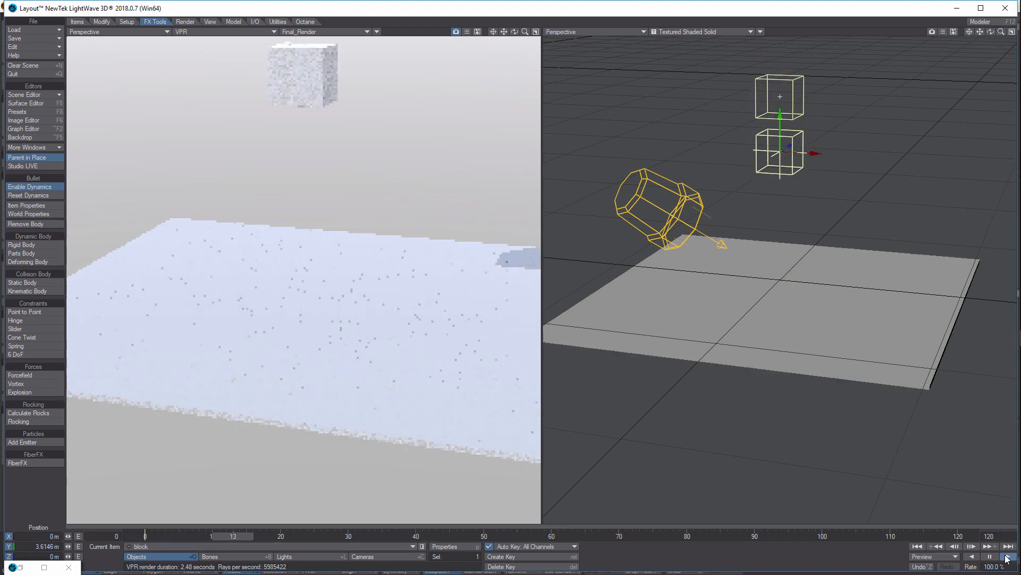
pyautogui.press('y')
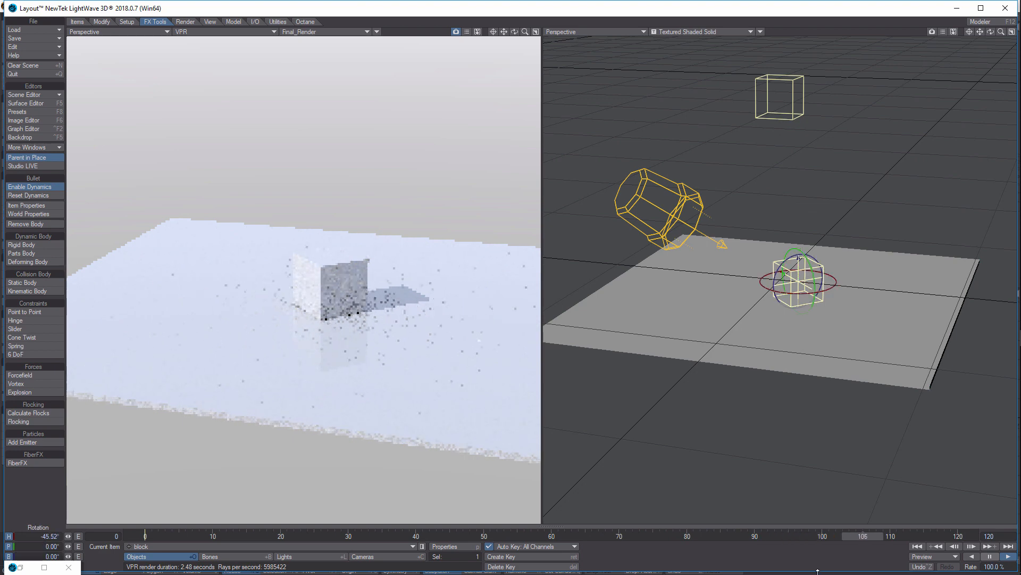
pyautogui.click(990, 557)
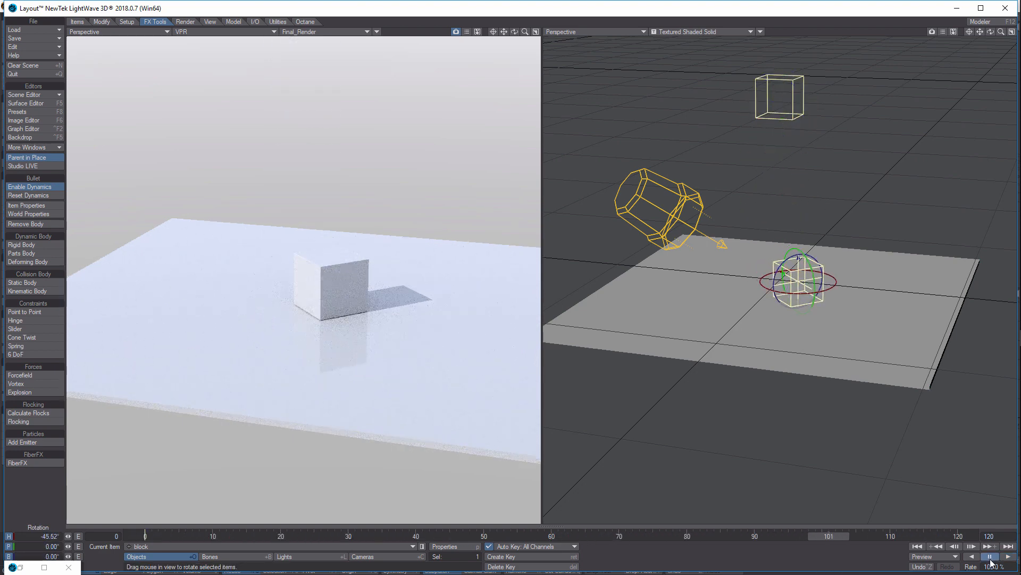
pyautogui.moveTo(825, 533); pyautogui.dragTo(145, 535)
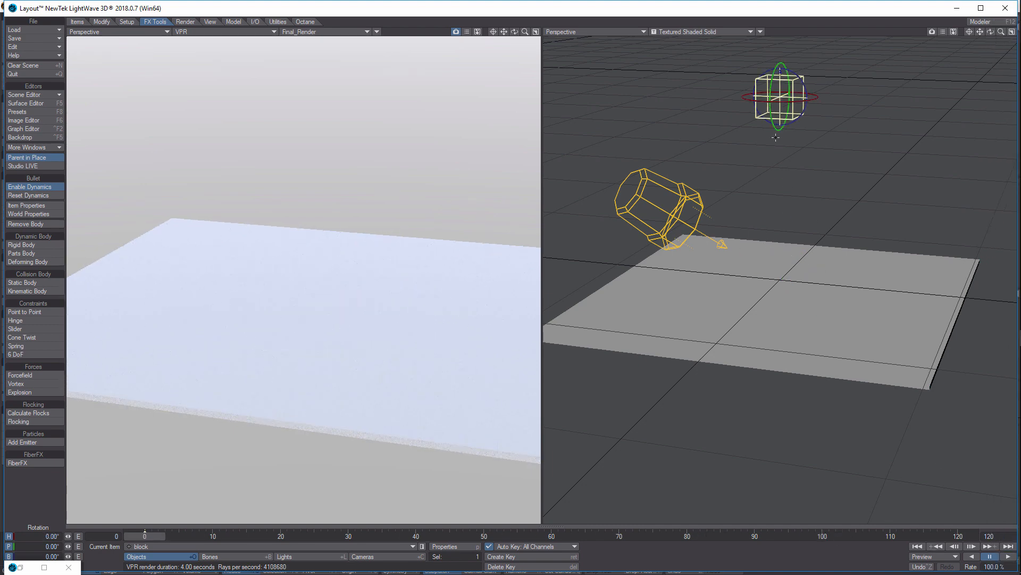
pyautogui.press('t')
pyautogui.moveTo(780, 69); pyautogui.dragTo(780, 245)
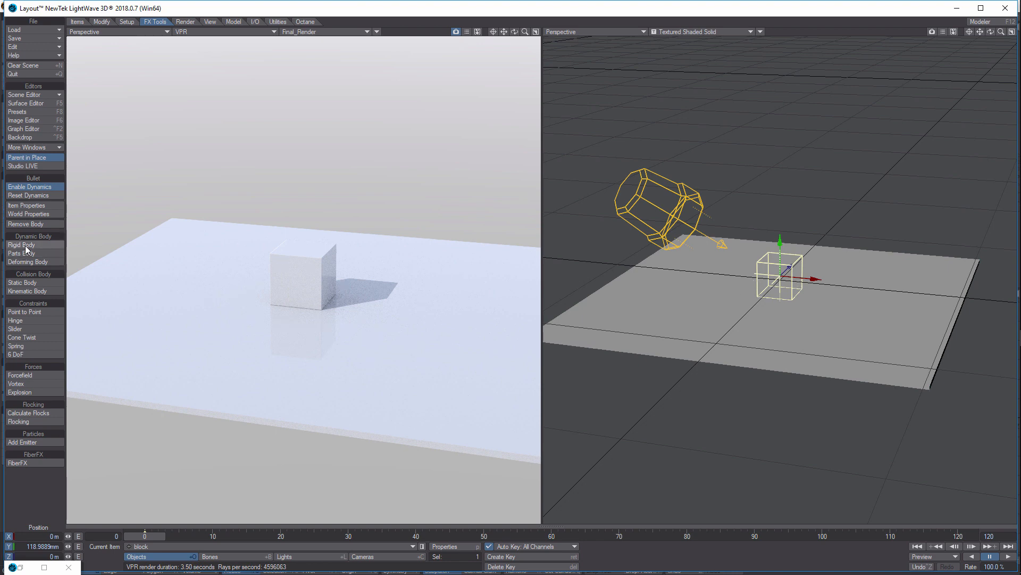
# - Create 3 clones of the block
pyautogui.click(77, 22)
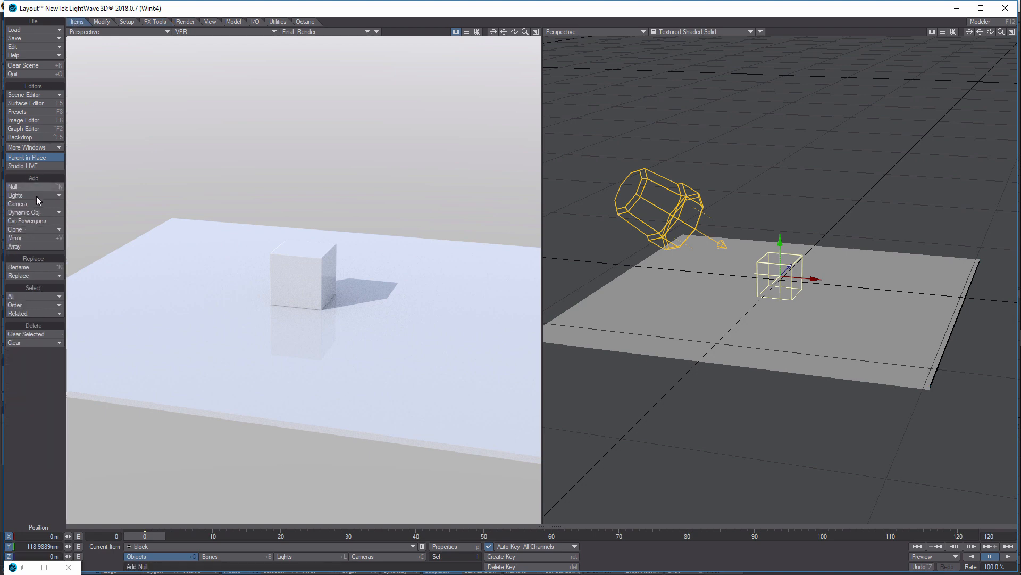
pyautogui.click(40, 228)
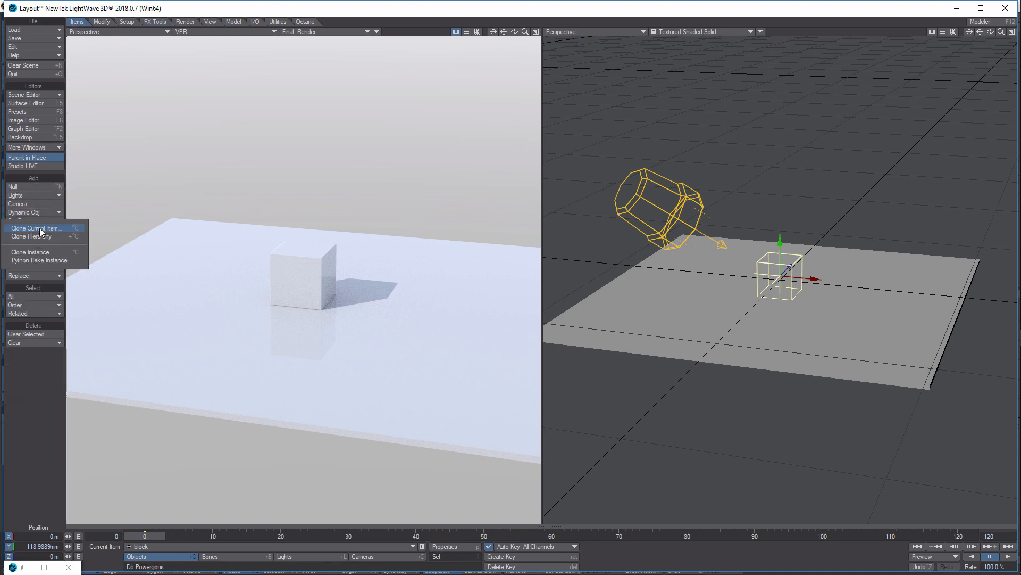
pyautogui.click(40, 228)
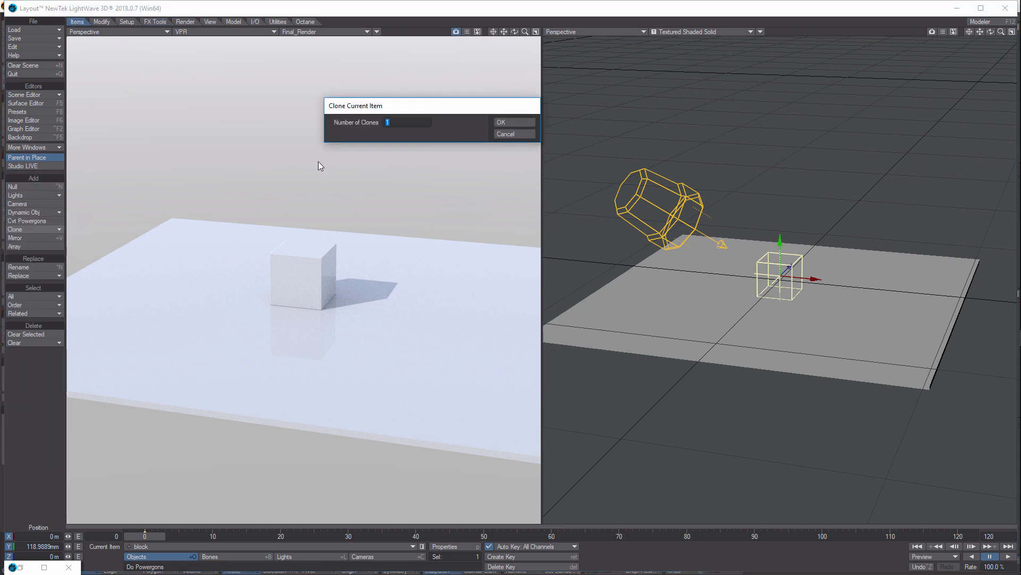
pyautogui.write('3')
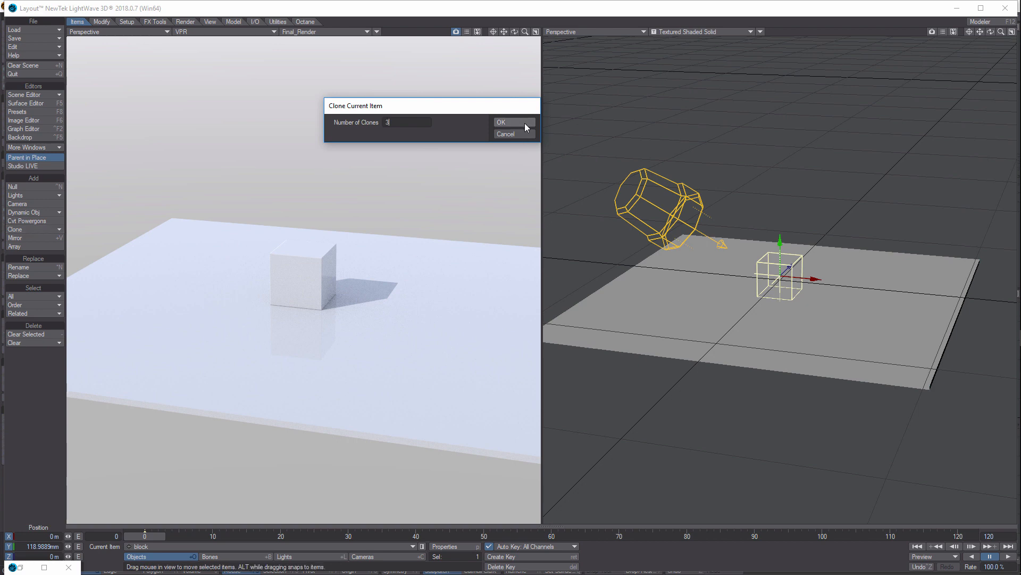
pyautogui.click(524, 123)
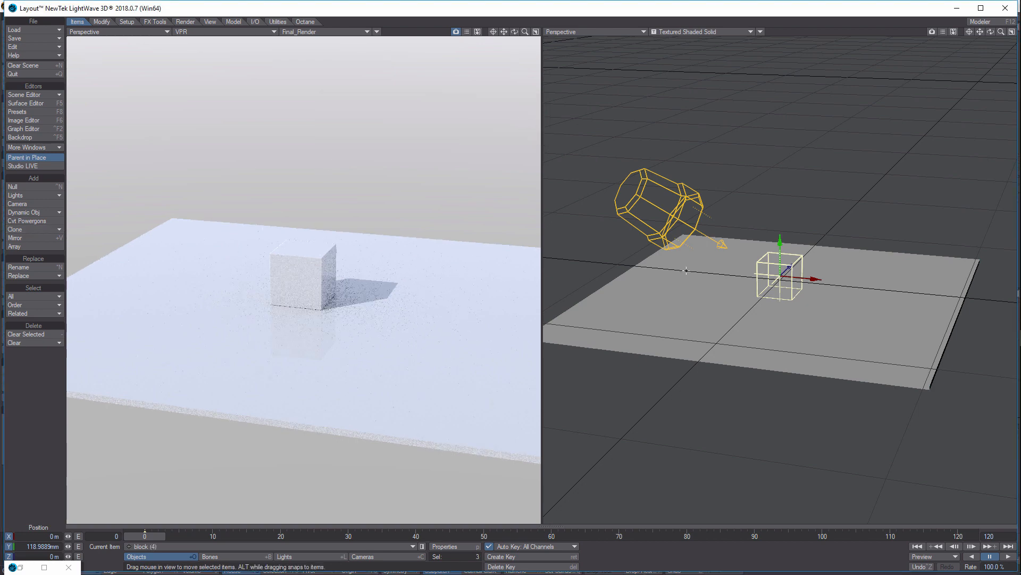
# - Raise block (2) to about 1.93 m on Y and rotate its heading to about -9°
pyautogui.click(413, 546)
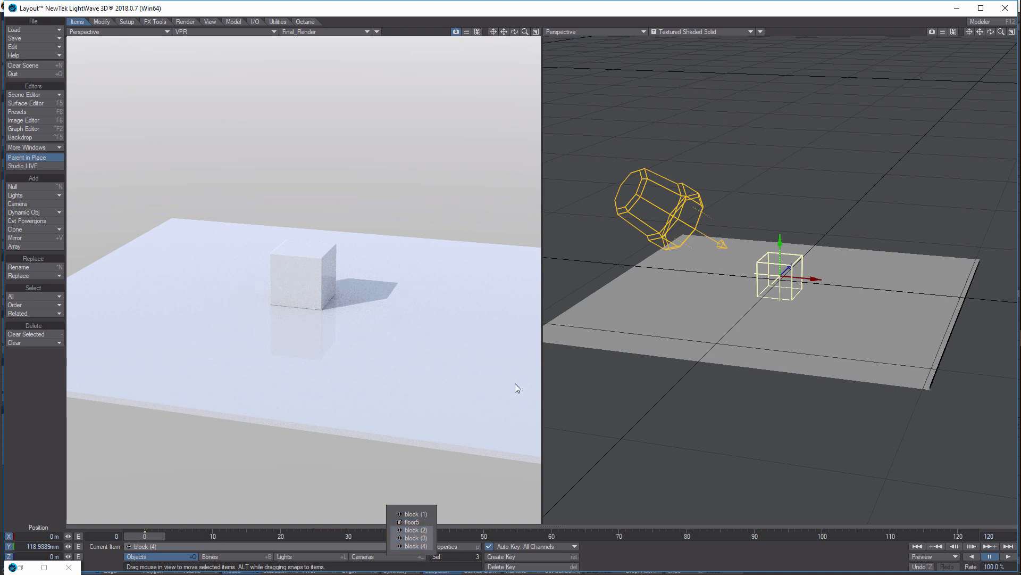
pyautogui.click(413, 529)
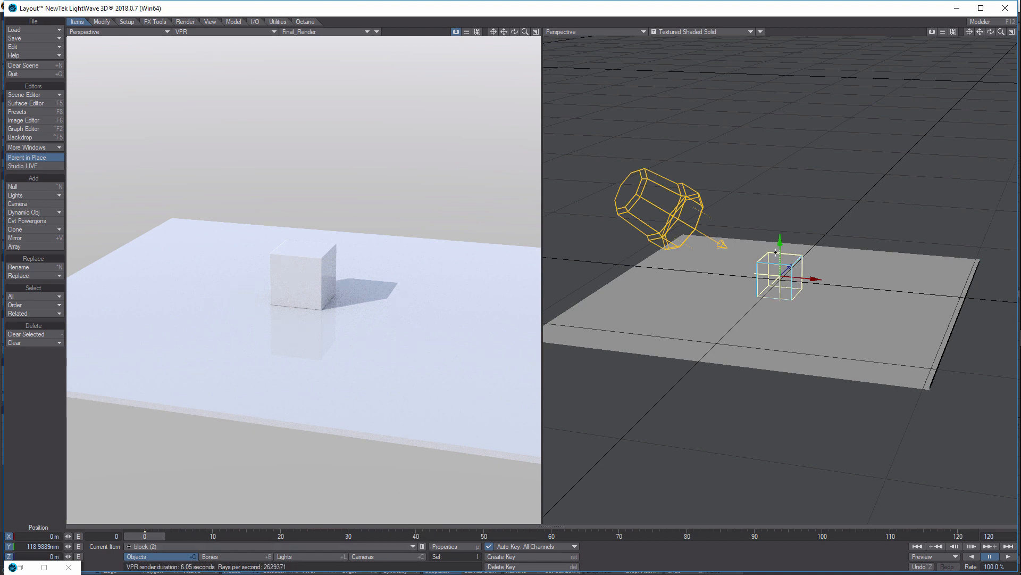
pyautogui.moveTo(781, 246); pyautogui.dragTo(780, 184)
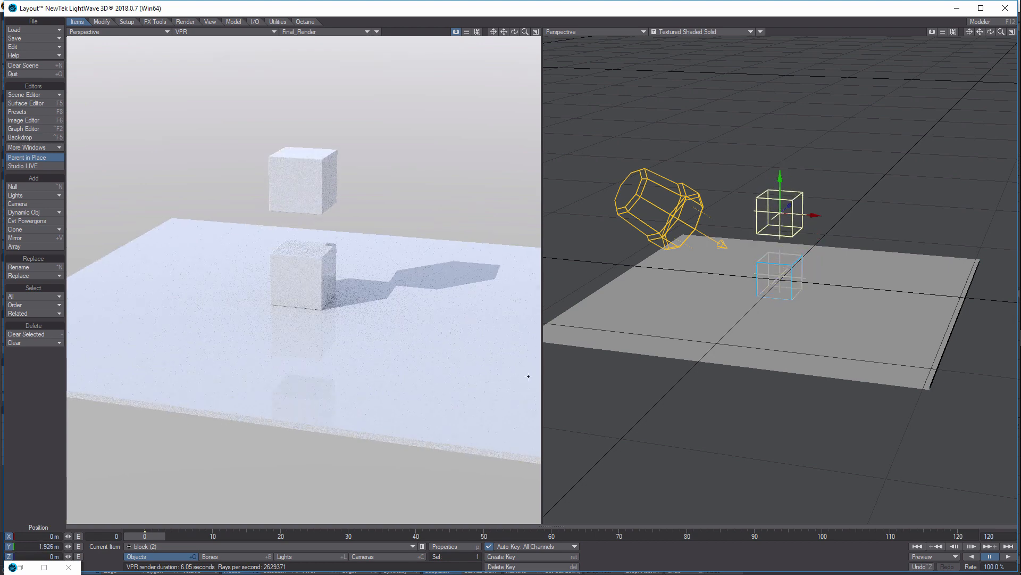
pyautogui.press('y')
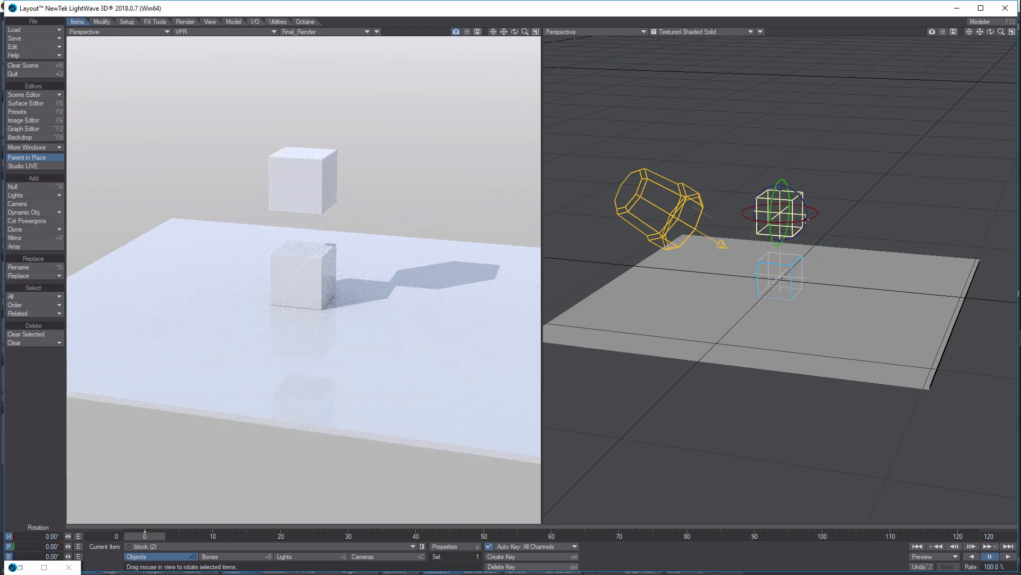
pyautogui.moveTo(793, 223); pyautogui.dragTo(784, 219)
# - Raise block (3) above block (2) with a gap between them and rotate its heading to about -13.7°
pyautogui.click(413, 545)
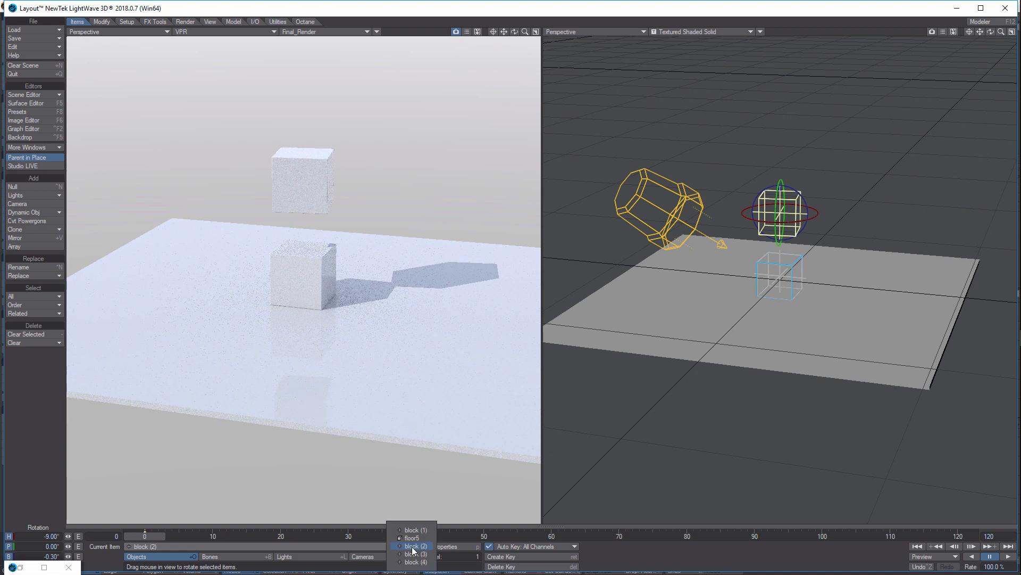
pyautogui.click(414, 554)
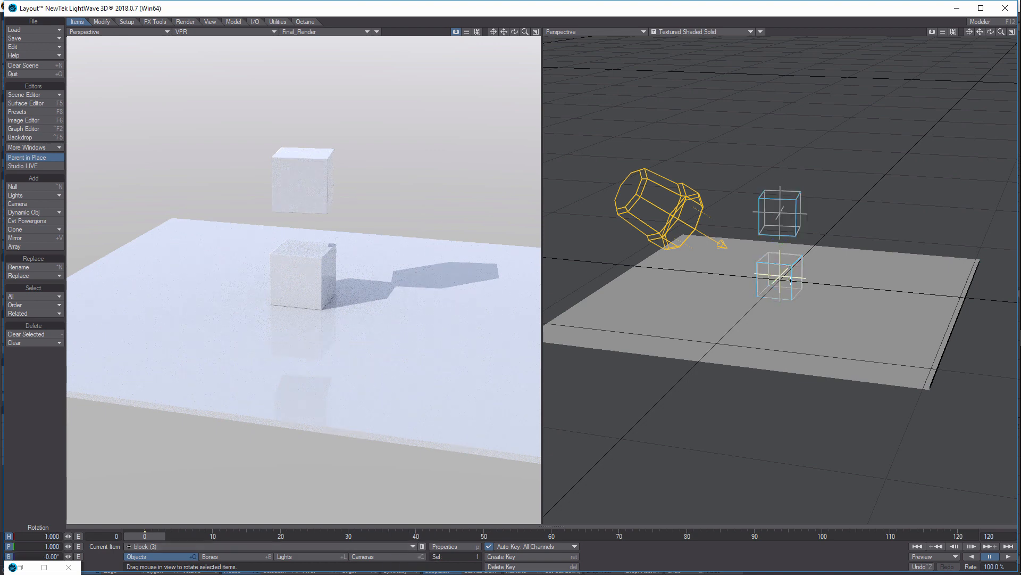
pyautogui.press('t')
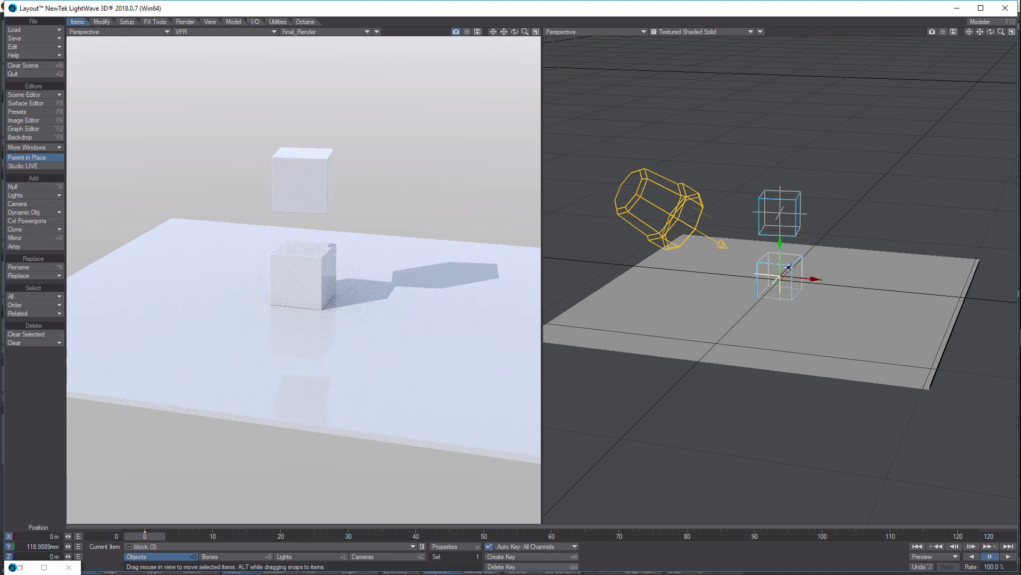
pyautogui.moveTo(780, 250); pyautogui.dragTo(780, 112)
pyautogui.press('y')
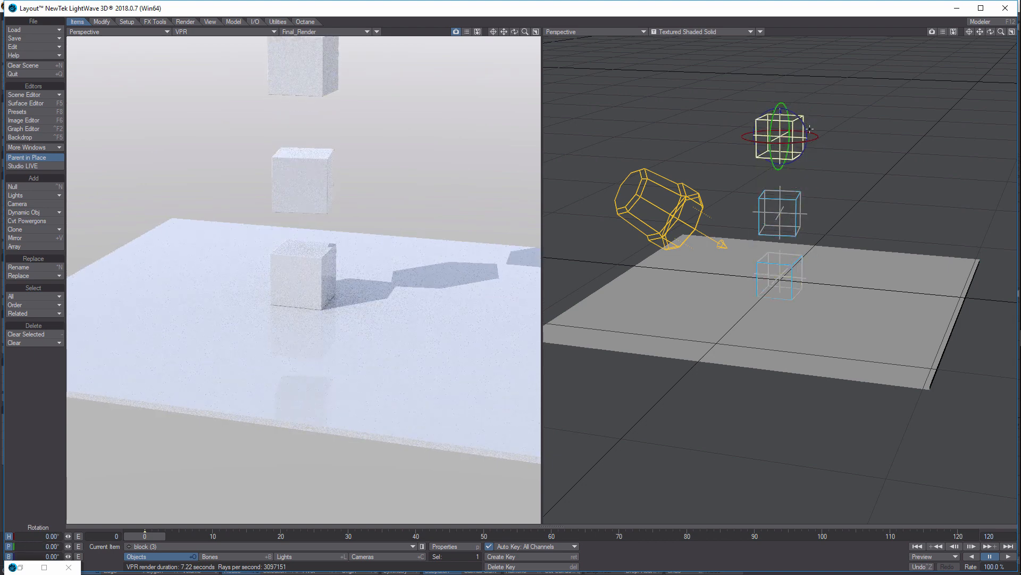
pyautogui.moveTo(814, 138); pyautogui.dragTo(789, 137)
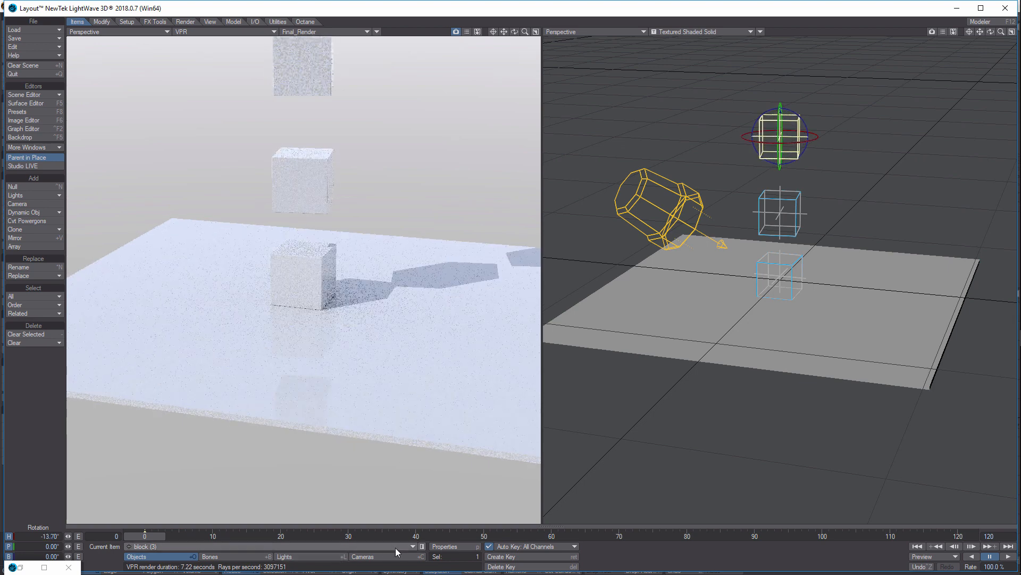
# - Raise block (4) above block (3) to about 6.02 m on Y
pyautogui.click(413, 547)
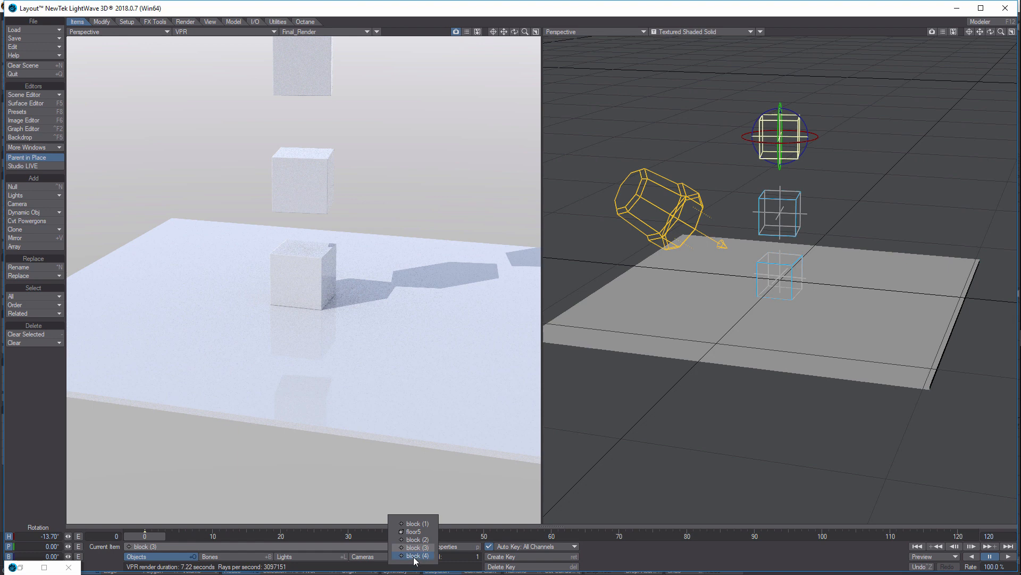
pyautogui.click(415, 556)
pyautogui.press('t')
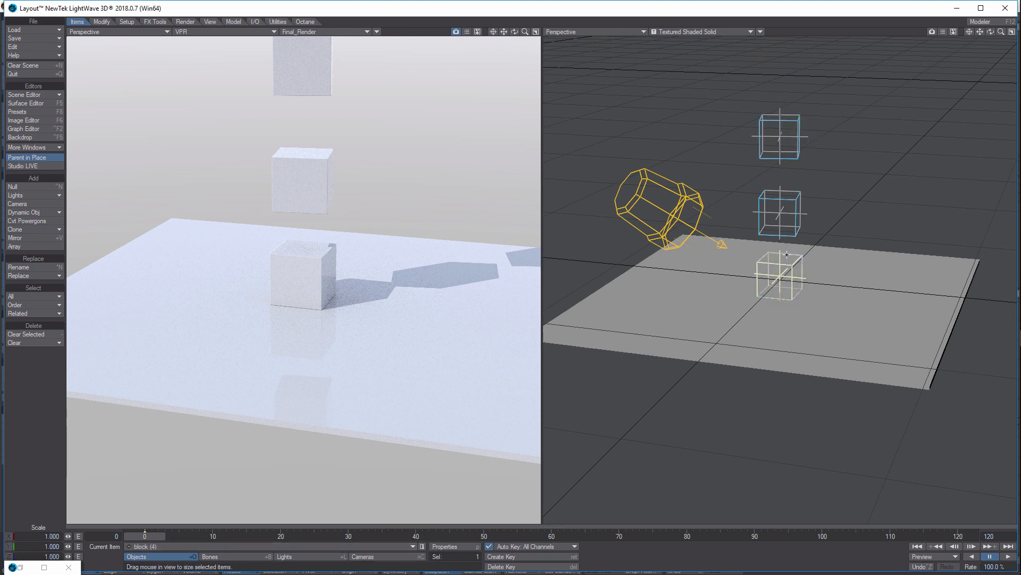
pyautogui.moveTo(785, 249); pyautogui.dragTo(780, 23)
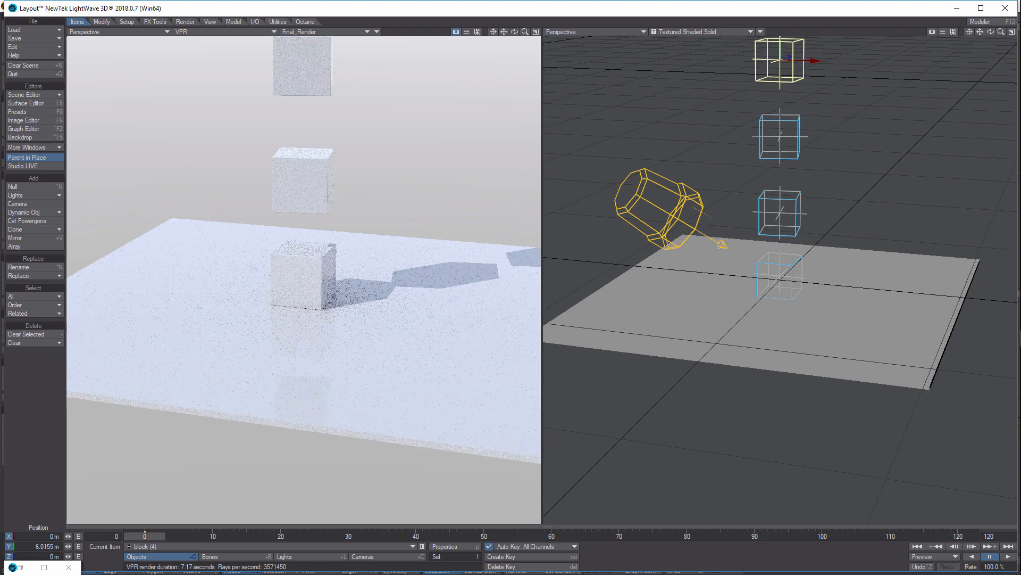
# - Rotate block (4)'s heading to about -4.2° and play the falling-block simulation, returning to frame 0
pyautogui.press('y')
pyautogui.moveTo(811, 59); pyautogui.dragTo(803, 60)
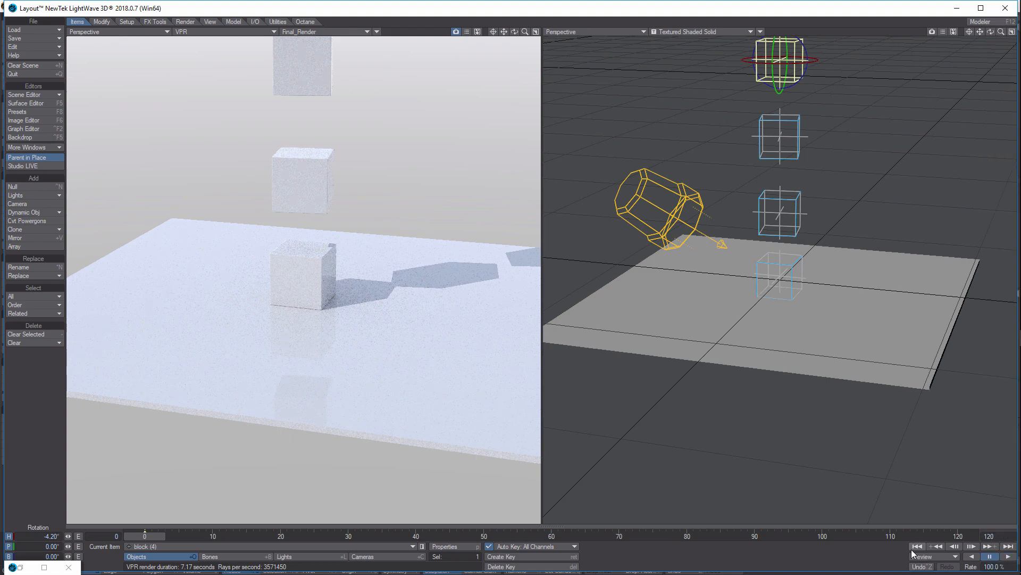
pyautogui.click(1009, 556)
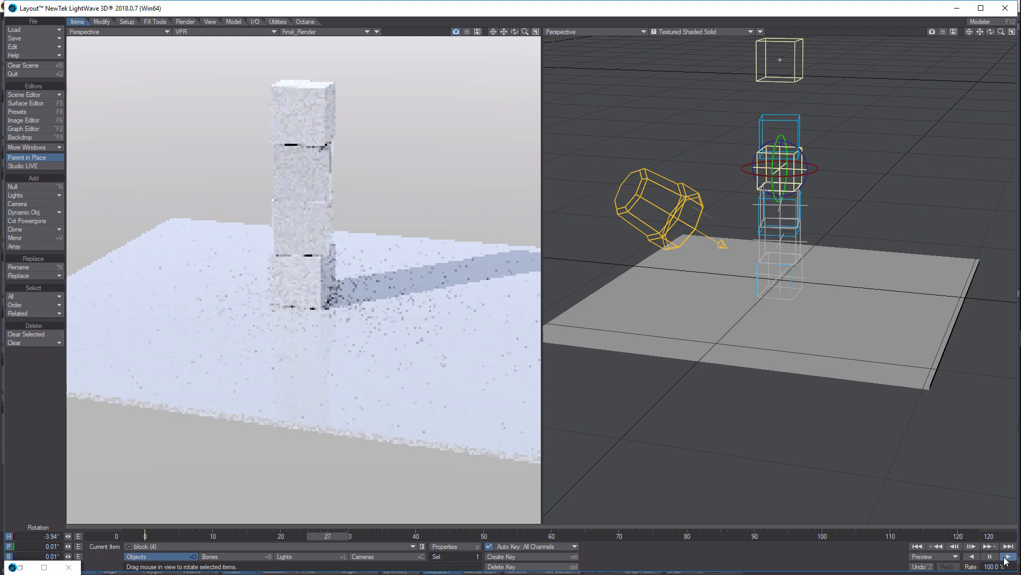
pyautogui.click(990, 557)
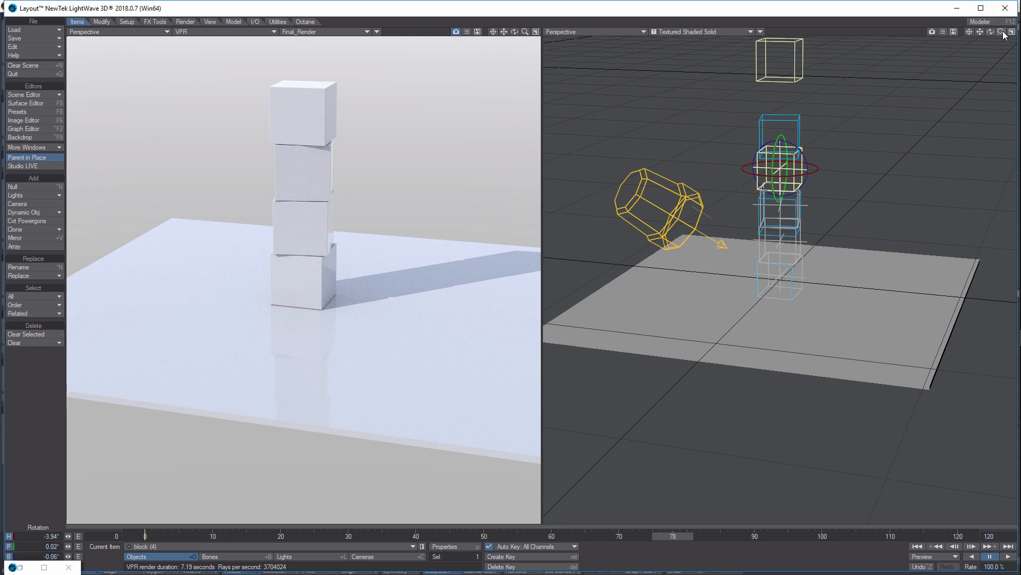
pyautogui.moveTo(1002, 31); pyautogui.dragTo(988, 47)
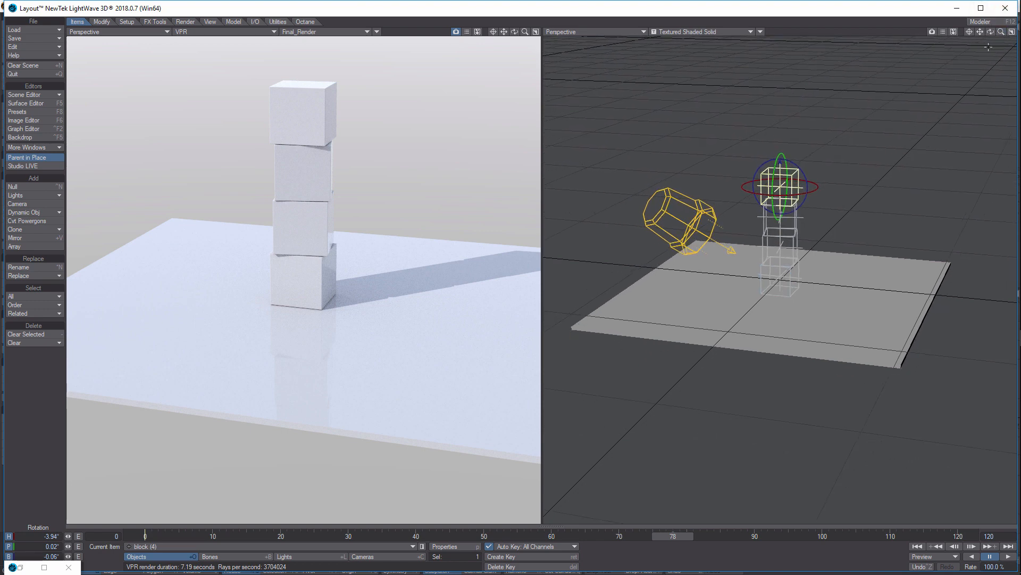
pyautogui.moveTo(674, 536); pyautogui.dragTo(145, 536)
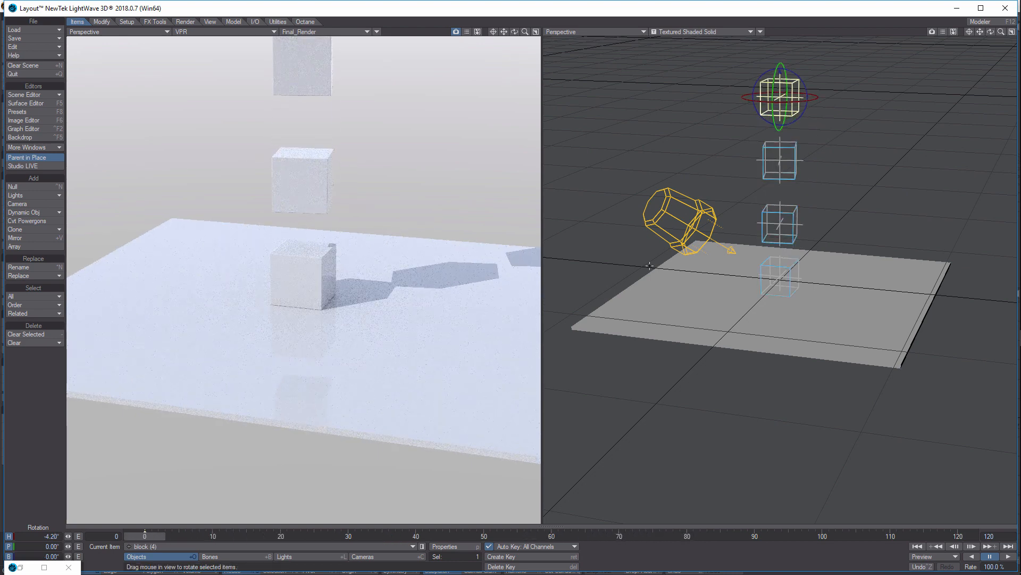
# - Add a null object named ball
pyautogui.click(24, 189)
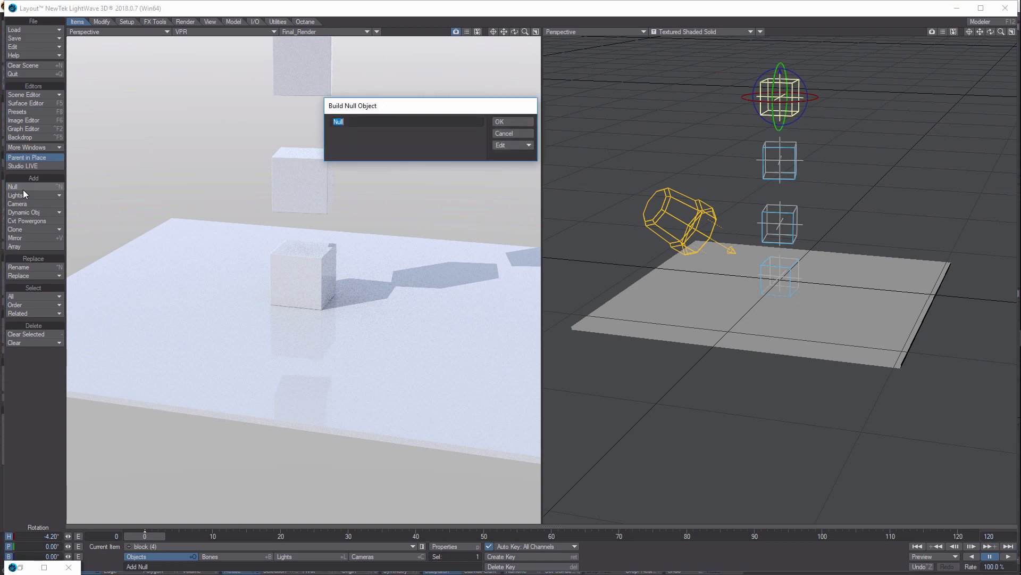
pyautogui.write('ba')
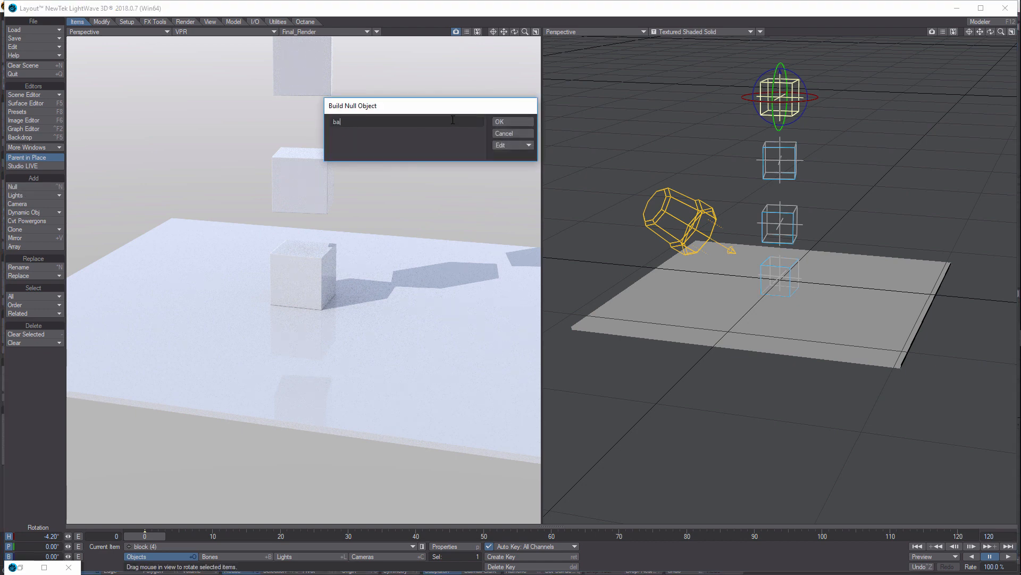
pyautogui.click(513, 121)
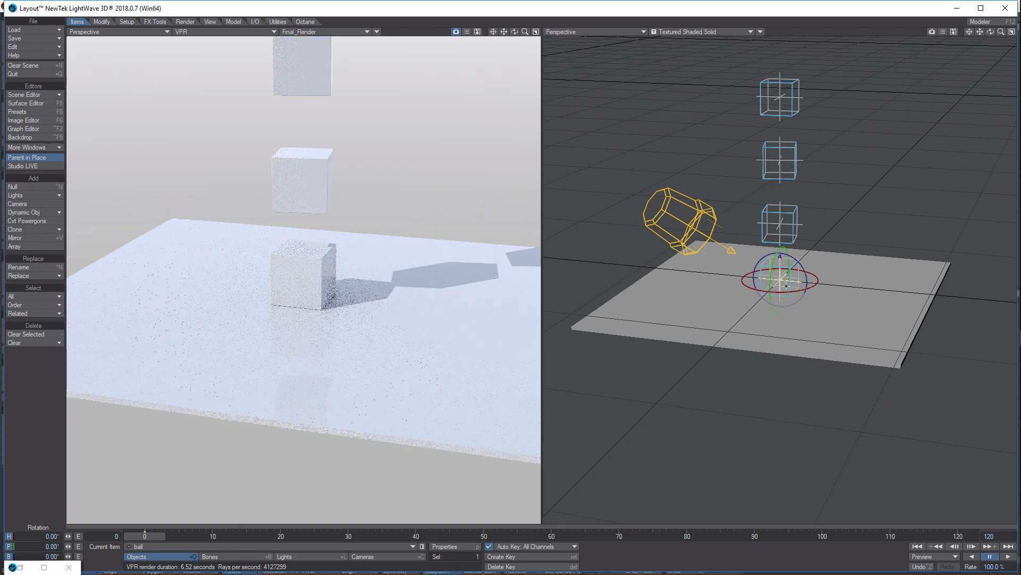
# - Move the ball null near the slab's front corner, to about 4.16 m on X and -4.09 m on Z, and check its placement from above
pyautogui.press('space')
pyautogui.press('space')
pyautogui.press('space')
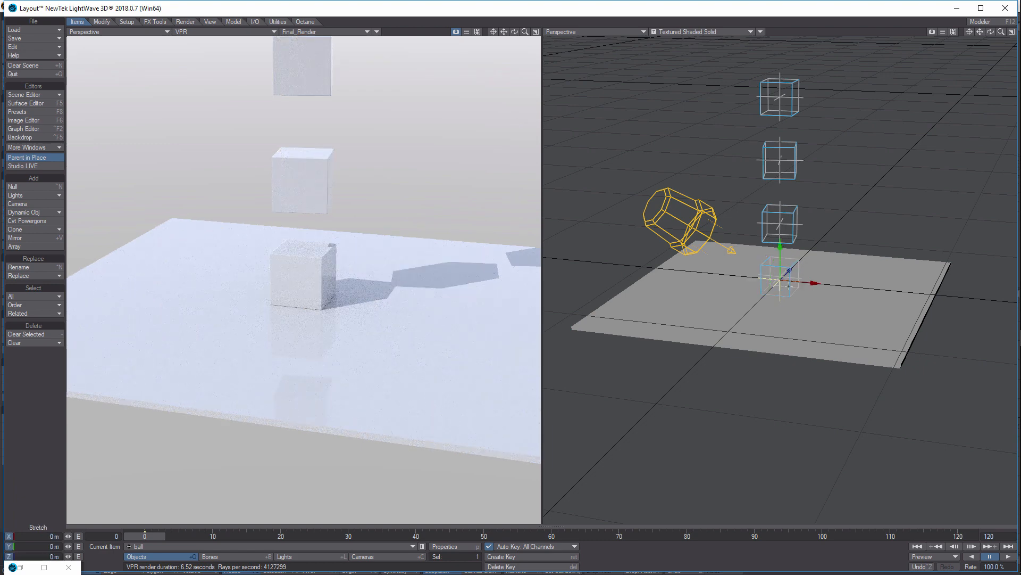
pyautogui.moveTo(810, 282)
pyautogui.mouseDown()
pyautogui.moveTo(830, 280)
pyautogui.moveTo(816, 279)
pyautogui.mouseUp()
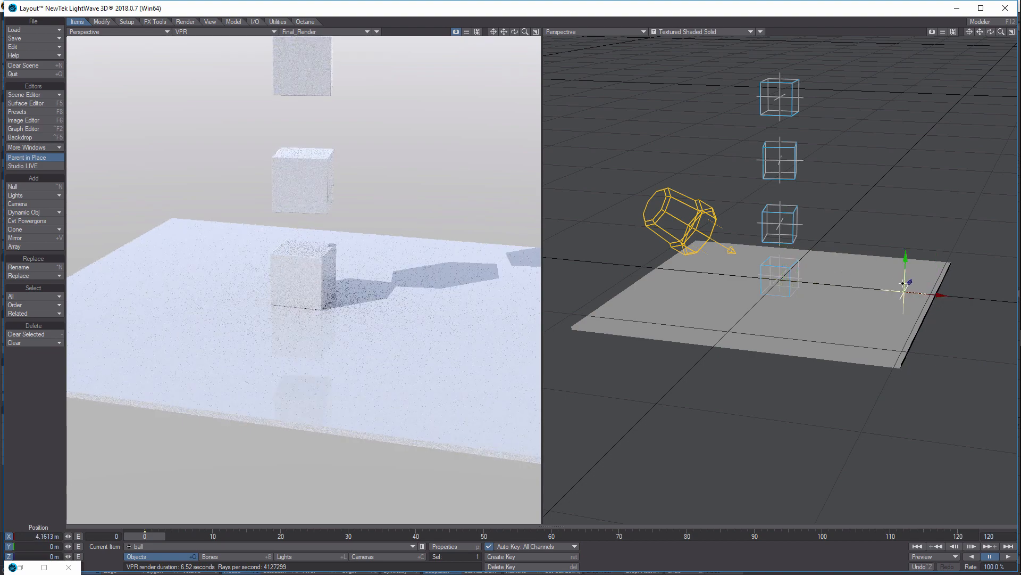
pyautogui.moveTo(909, 281); pyautogui.dragTo(885, 324)
pyautogui.click(644, 32)
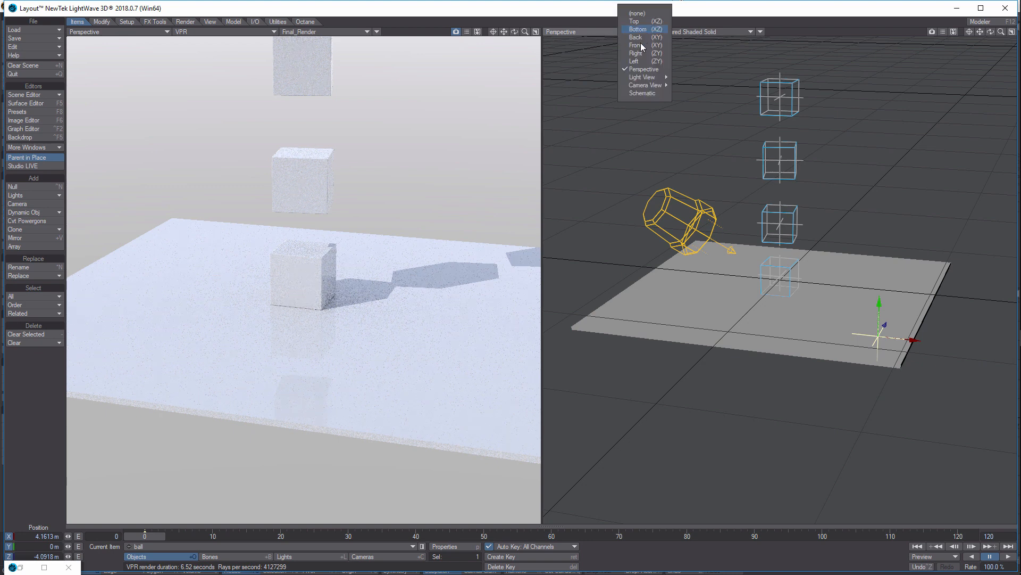
pyautogui.click(637, 22)
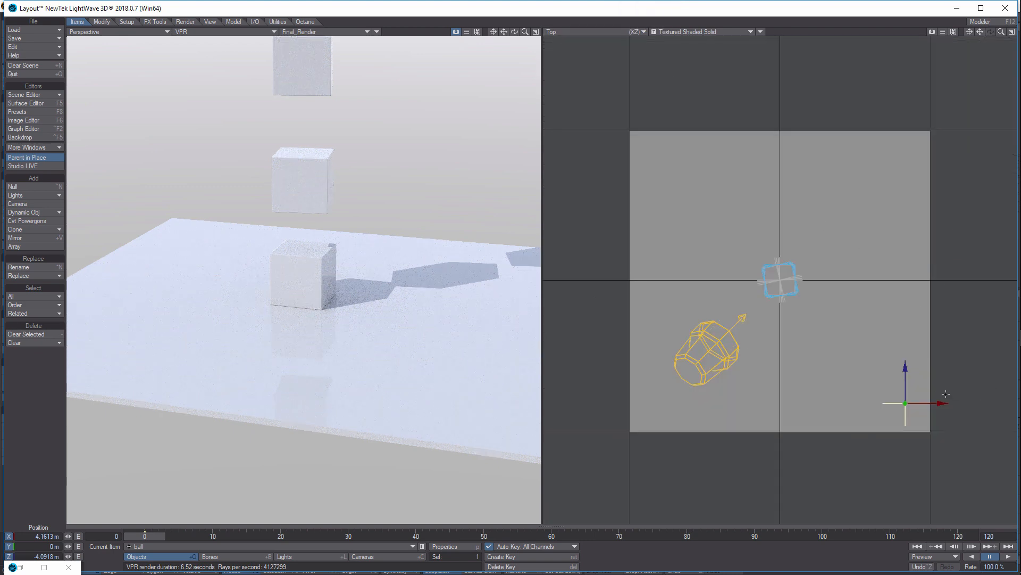
pyautogui.click(645, 33)
pyautogui.click(644, 83)
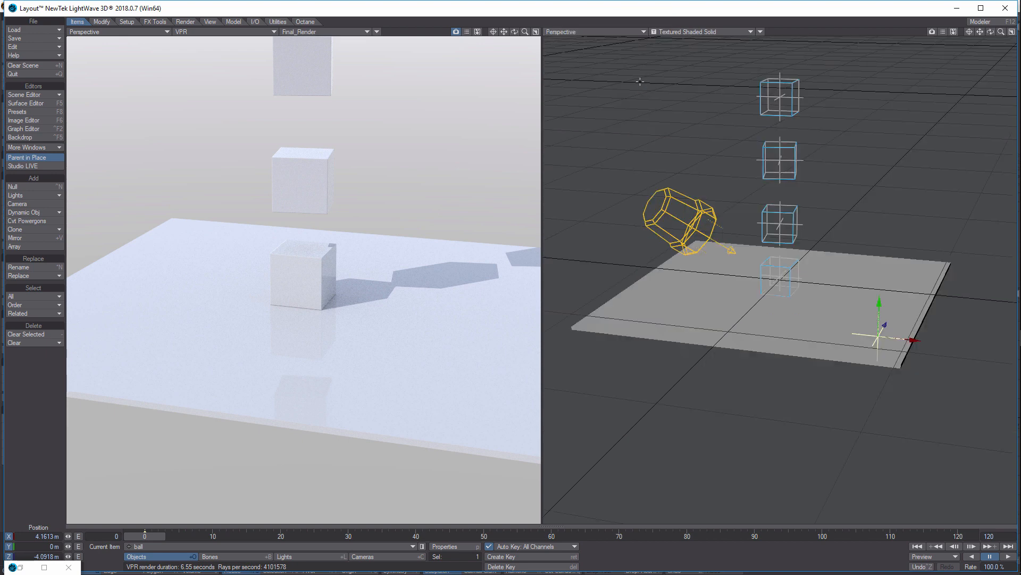
# - Change the ball null's primitive type to Shape so it renders as a sphere
pyautogui.click(449, 546)
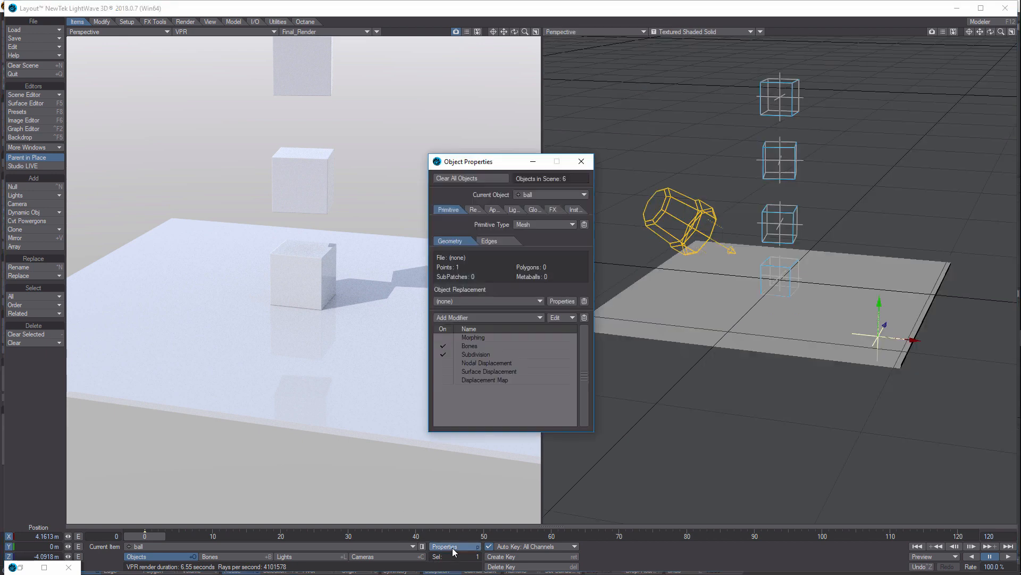
pyautogui.click(565, 225)
pyautogui.click(563, 250)
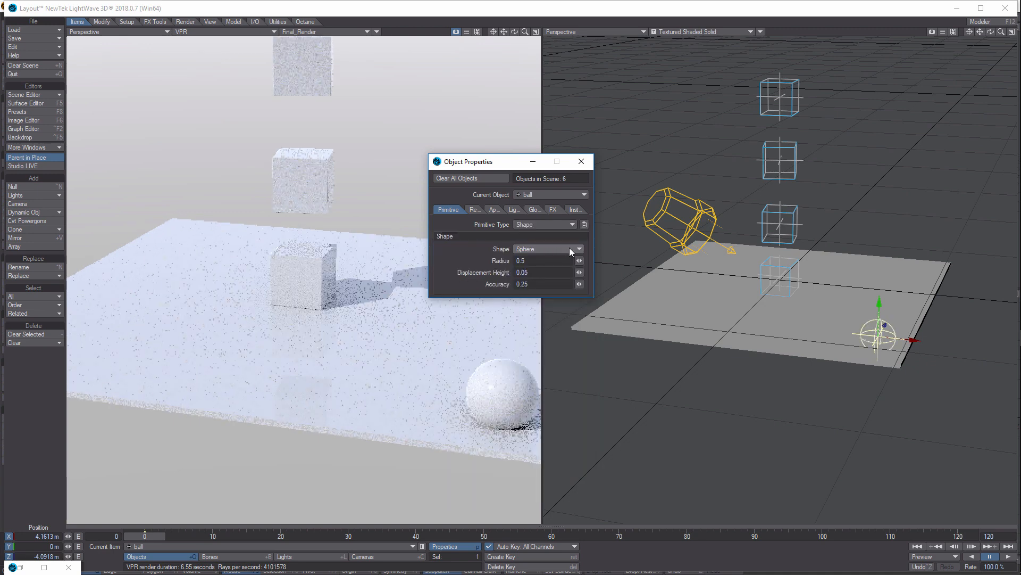
pyautogui.click(581, 162)
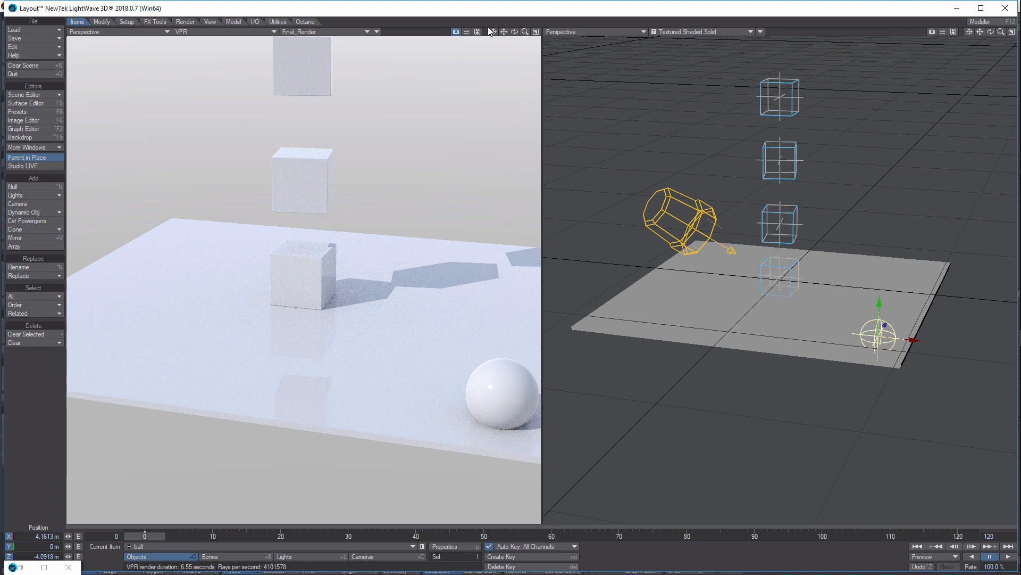
# - Raise the ball to about 132 mm on Y so it sits just above the slab, checking from the side
pyautogui.moveTo(515, 32); pyautogui.dragTo(515, 45)
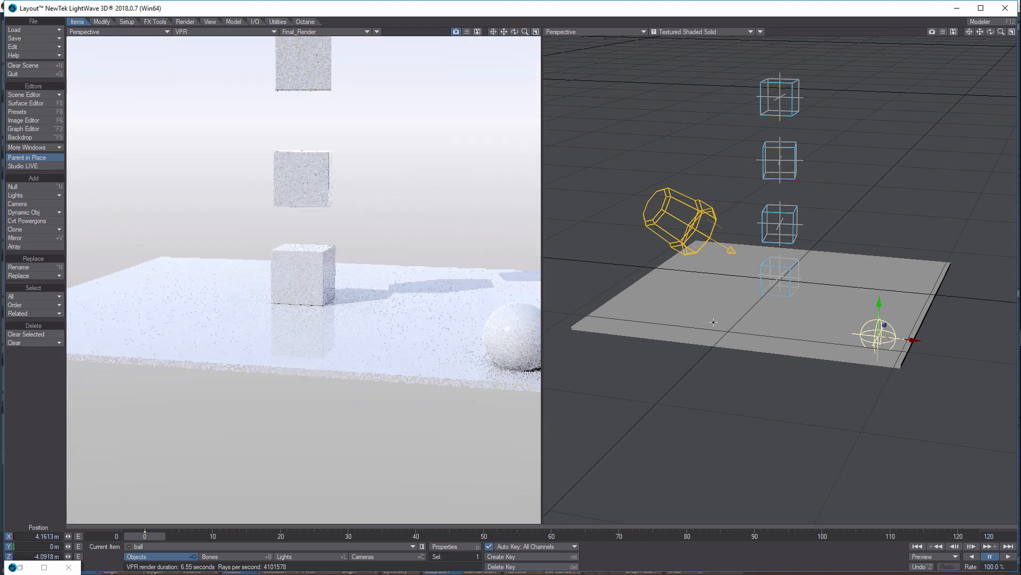
pyautogui.moveTo(879, 307)
pyautogui.mouseDown()
pyautogui.moveTo(880, 290)
pyautogui.moveTo(879, 299)
pyautogui.mouseUp()
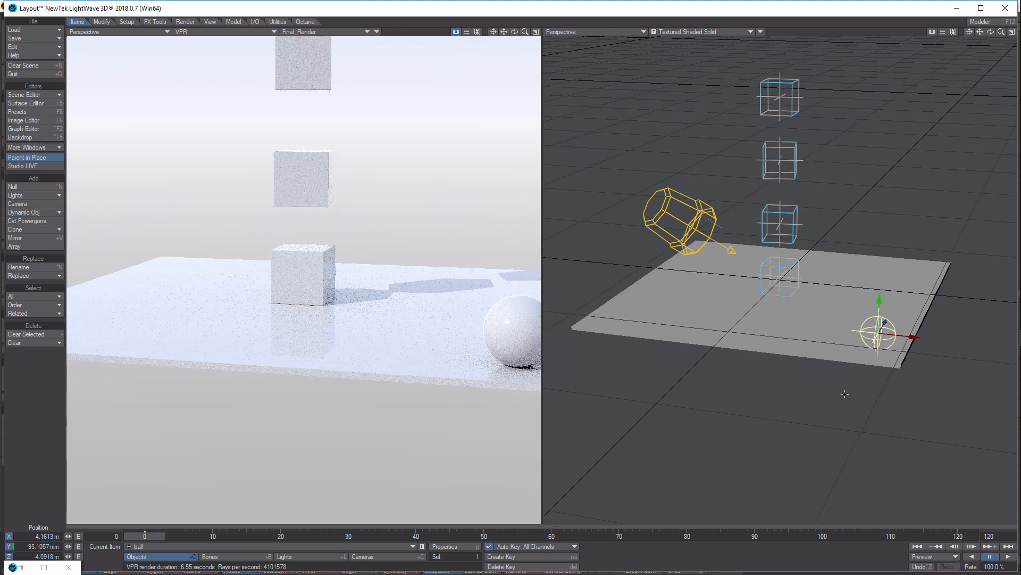
pyautogui.click(646, 32)
pyautogui.click(637, 57)
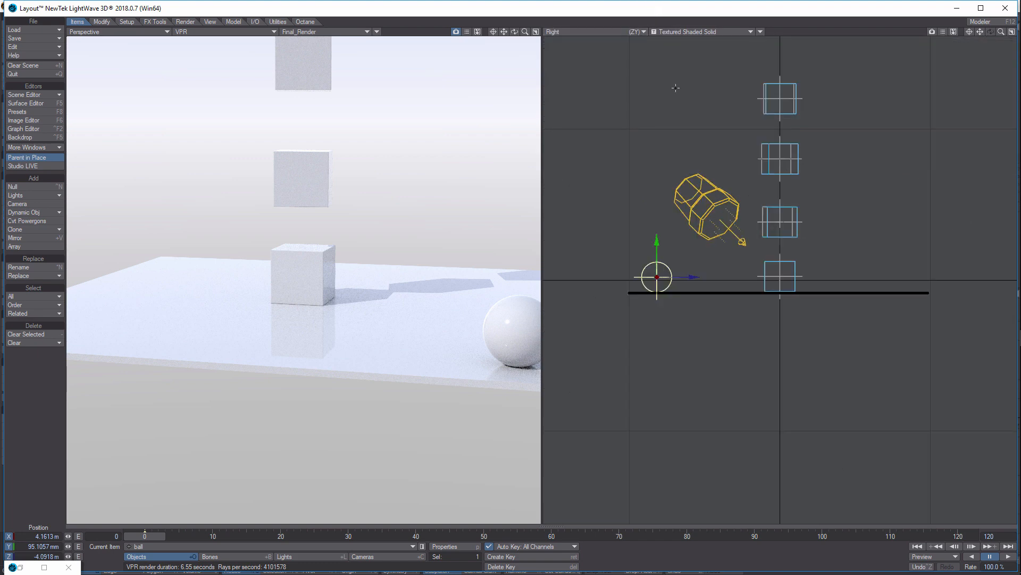
pyautogui.moveTo(1002, 32); pyautogui.dragTo(874, 100)
pyautogui.moveTo(607, 241); pyautogui.dragTo(607, 237)
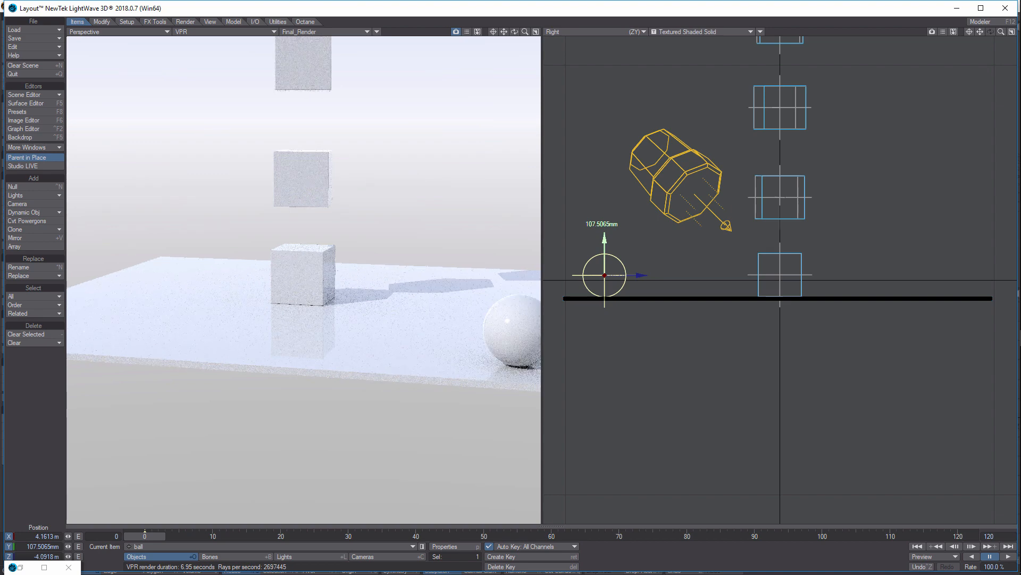
pyautogui.moveTo(607, 237); pyautogui.dragTo(607, 231)
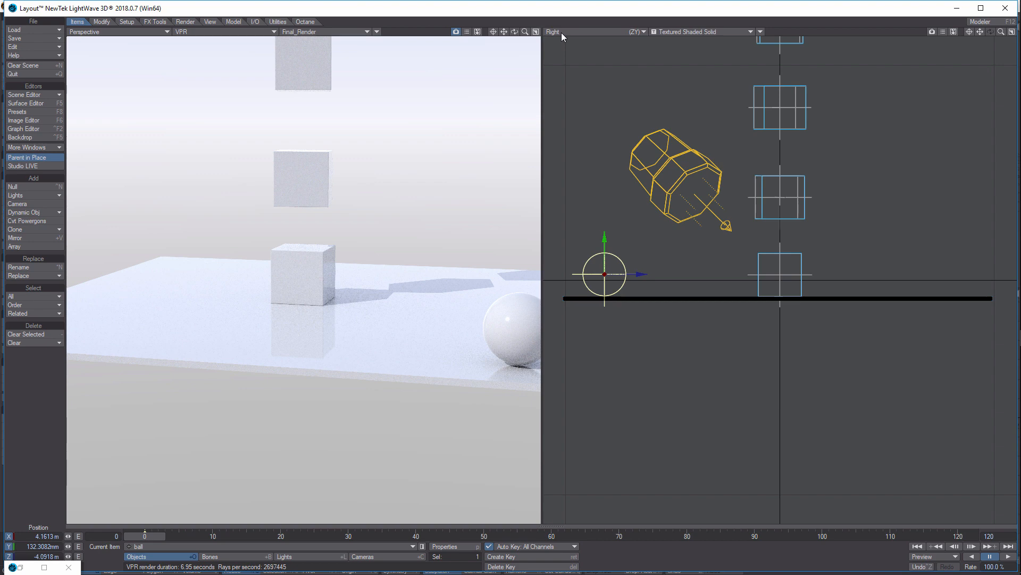
pyautogui.click(644, 32)
pyautogui.click(637, 70)
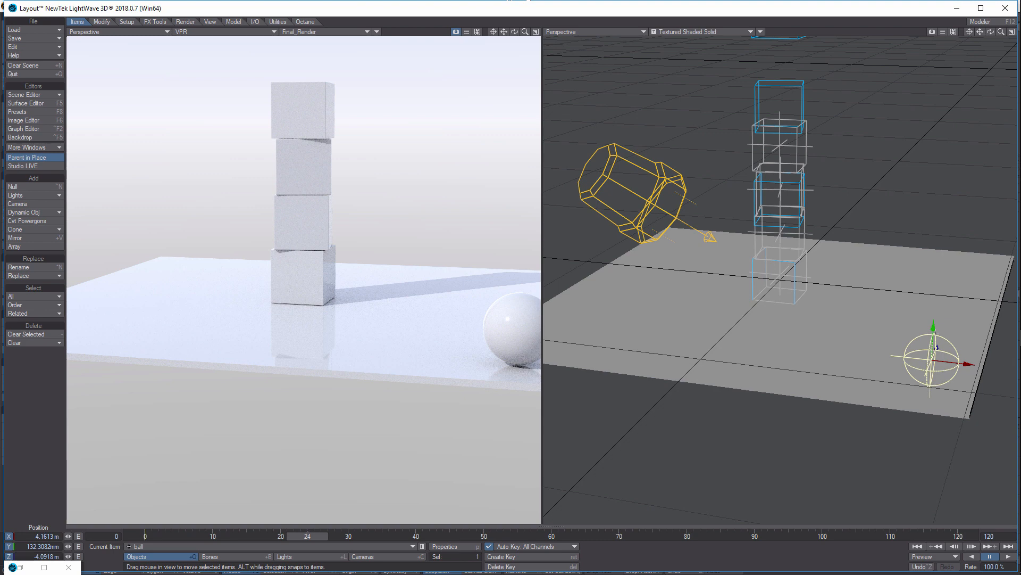
# - At frame 24, position the ball beside the block stack at about 859 mm X, 1.27 m Y and -644 mm Z
pyautogui.moveTo(933, 325); pyautogui.dragTo(937, 266)
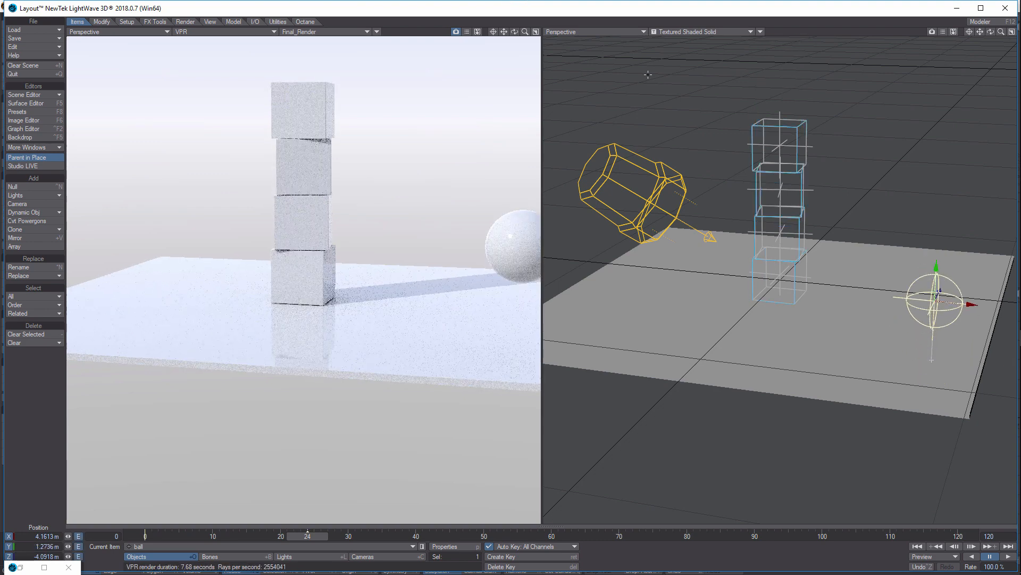
pyautogui.click(645, 32)
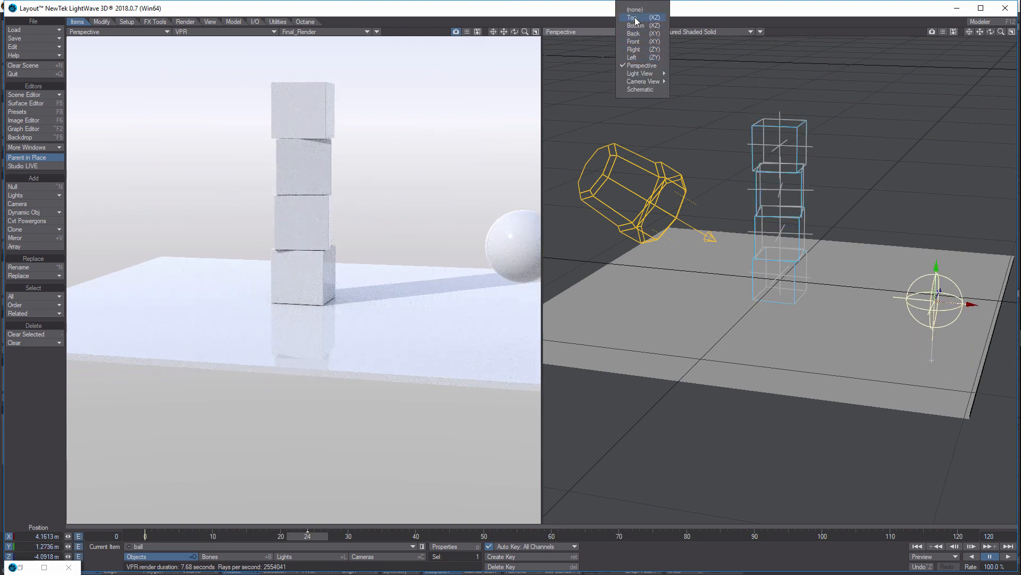
pyautogui.click(633, 18)
pyautogui.moveTo(982, 454); pyautogui.dragTo(880, 436)
pyautogui.moveTo(854, 320); pyautogui.dragTo(851, 320)
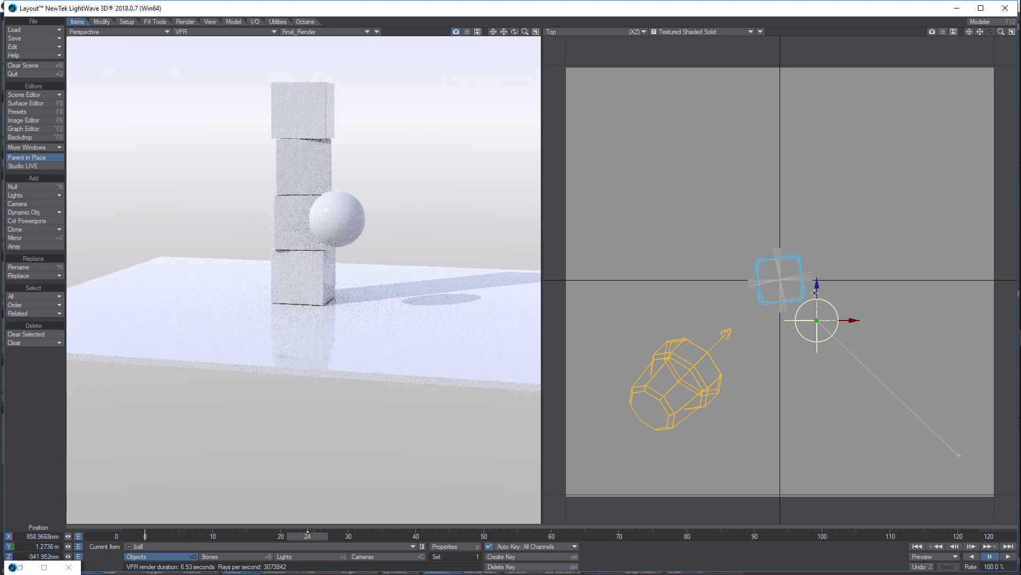
pyautogui.moveTo(817, 291); pyautogui.dragTo(818, 277)
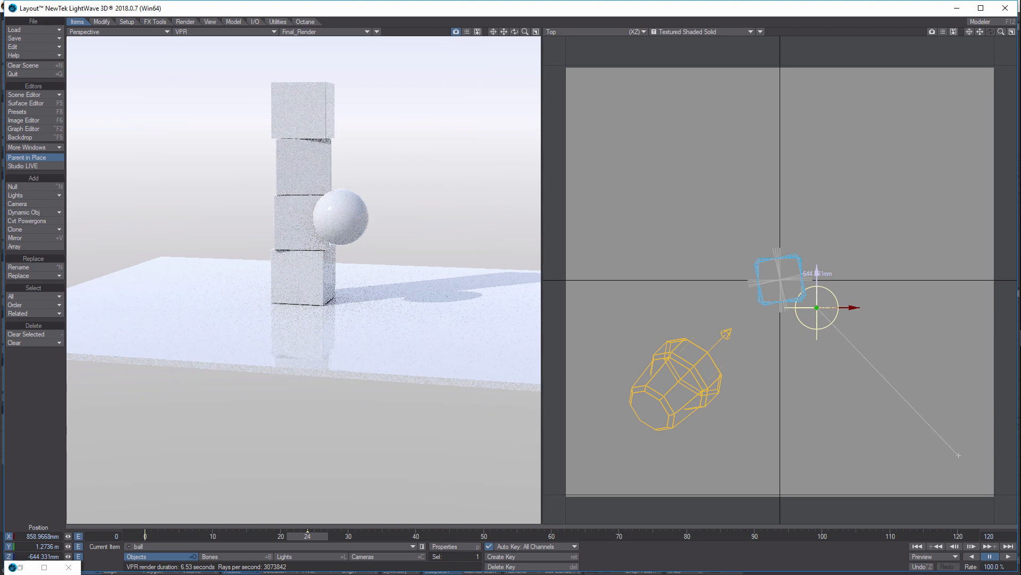
pyautogui.moveTo(515, 33); pyautogui.dragTo(564, 35)
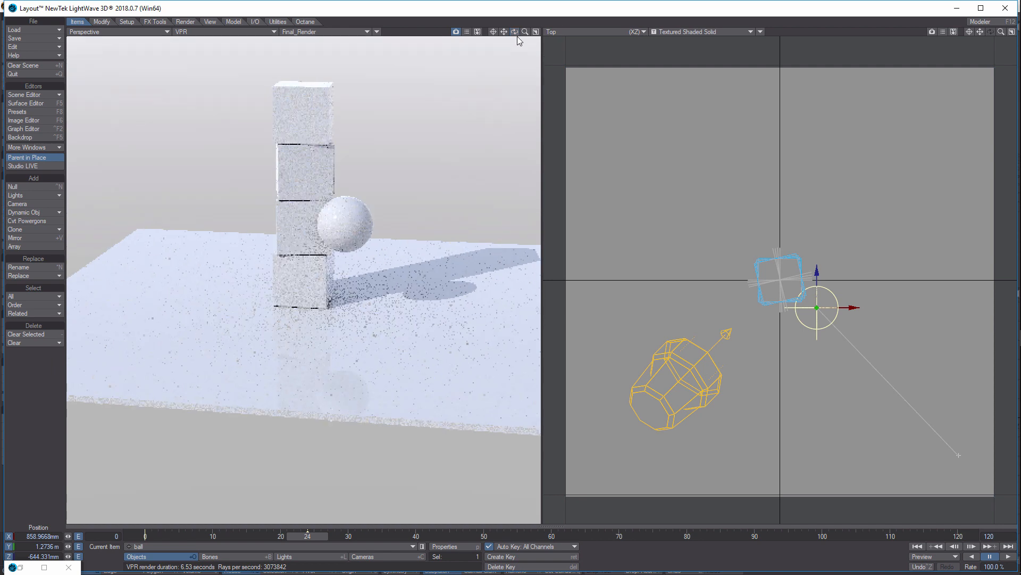
pyautogui.click(644, 32)
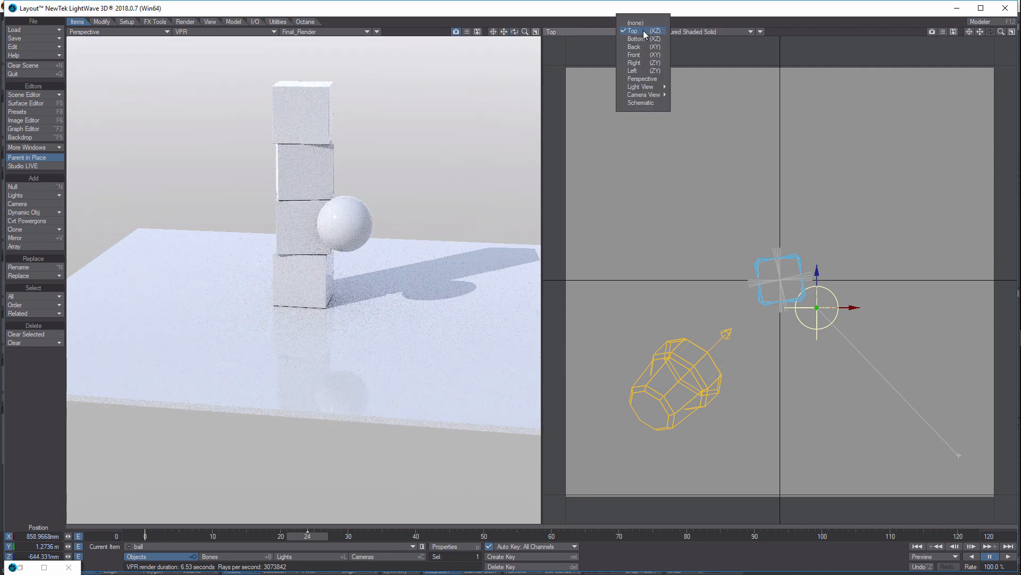
pyautogui.click(650, 79)
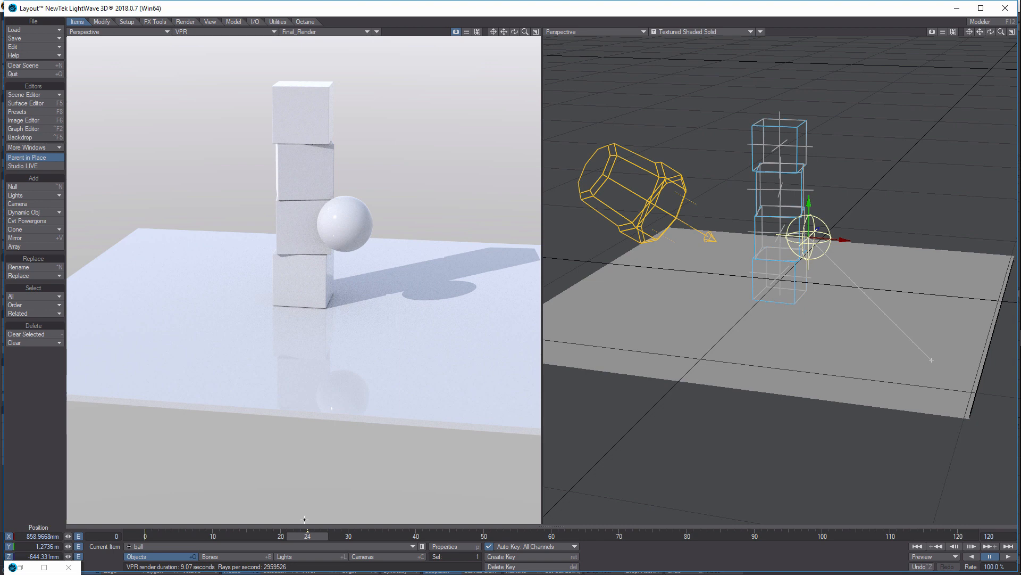
# - Return to frame 0 and make the ball a Bullet rigid body
pyautogui.moveTo(314, 536); pyautogui.dragTo(144, 535)
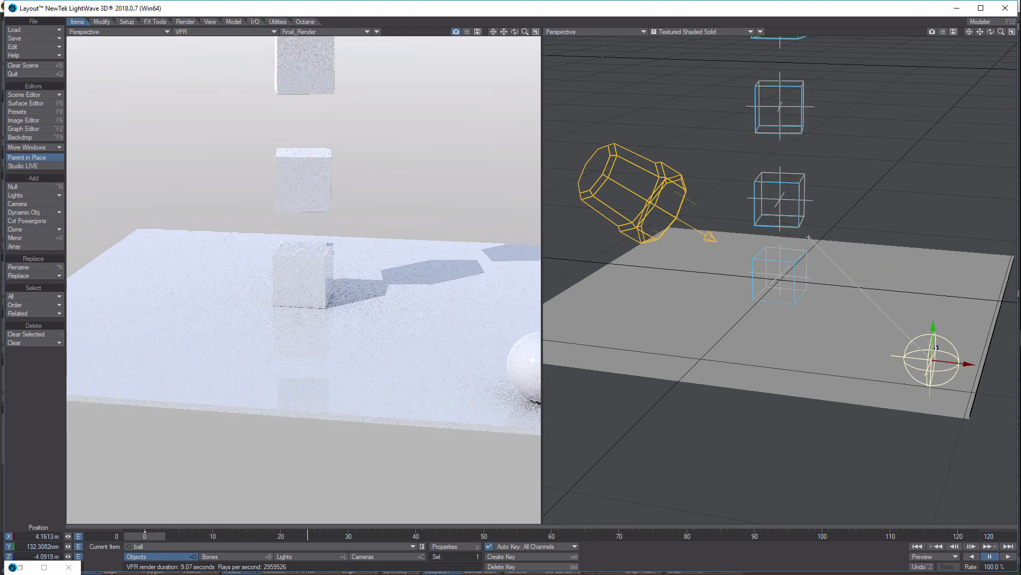
pyautogui.click(154, 22)
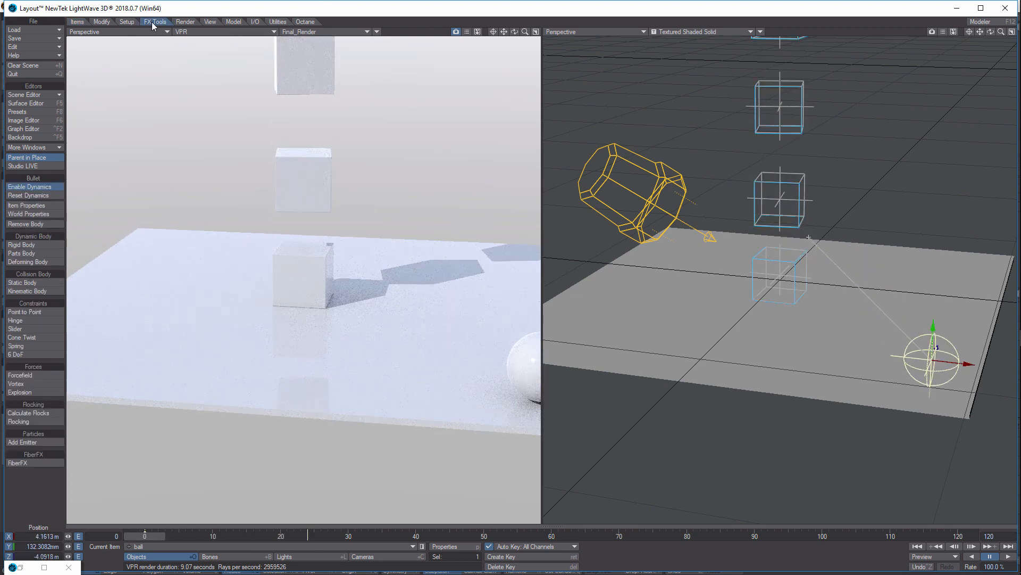
pyautogui.click(35, 246)
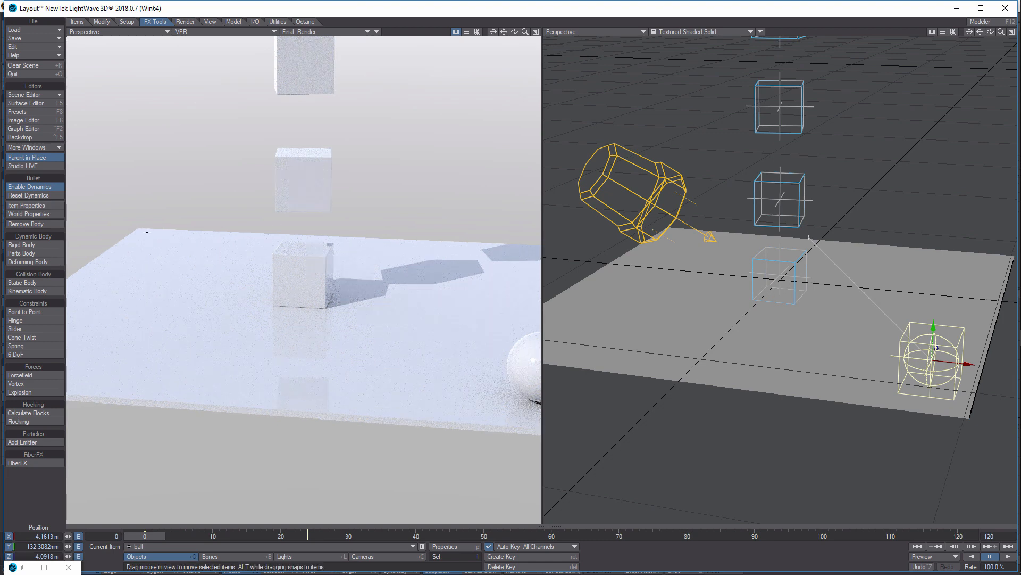
# - Open the ball's Bullet item properties in a reduced floating window over the viewports, with the first viewport set to VPR
pyautogui.click(33, 207)
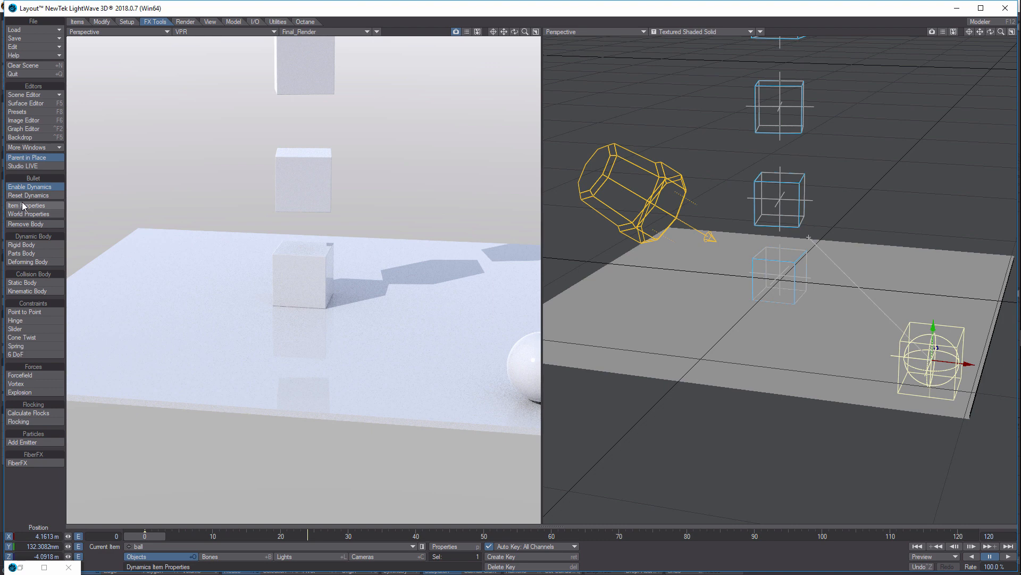
pyautogui.click(40, 208)
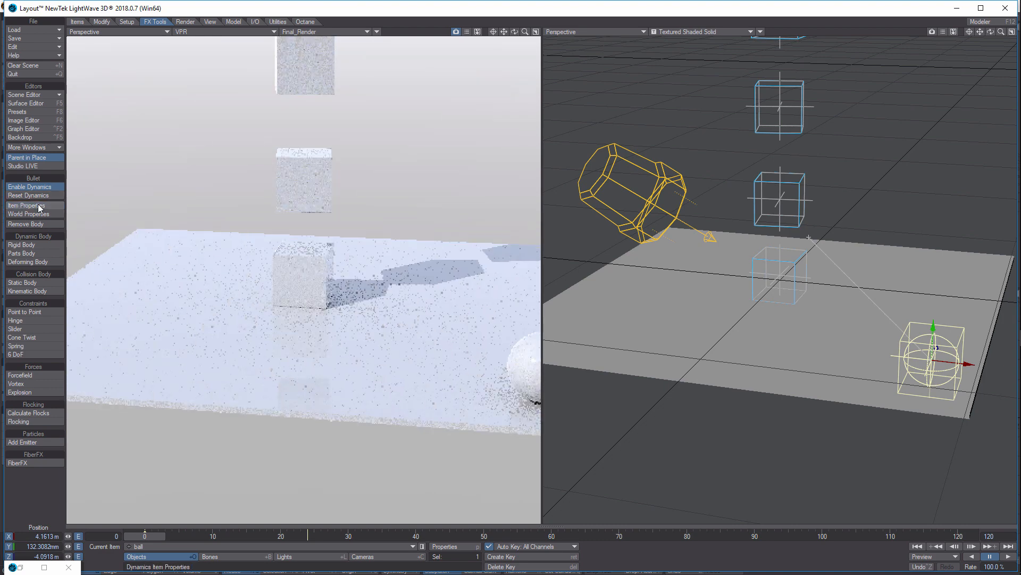
pyautogui.click(273, 32)
pyautogui.click(274, 61)
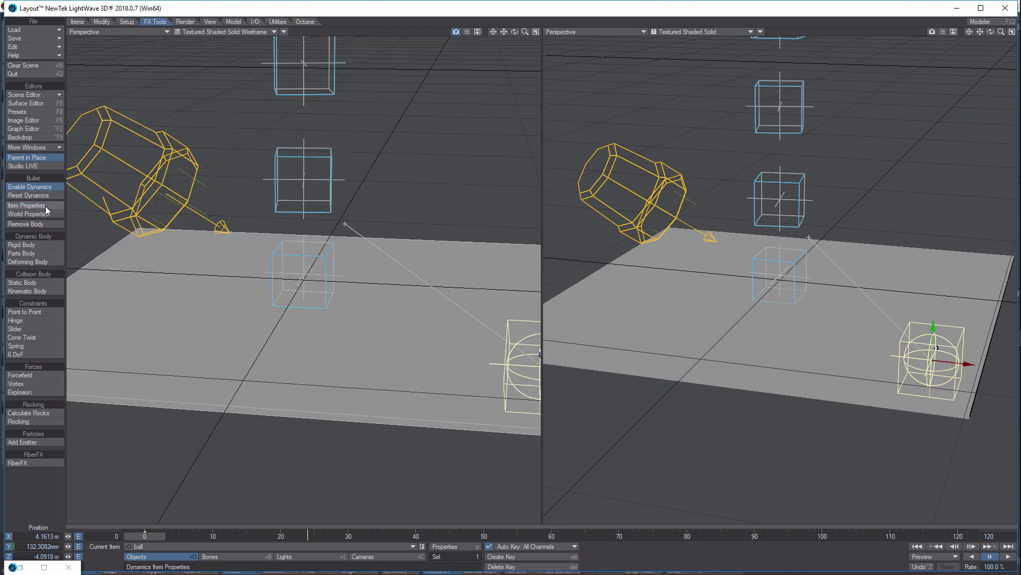
pyautogui.press('h')
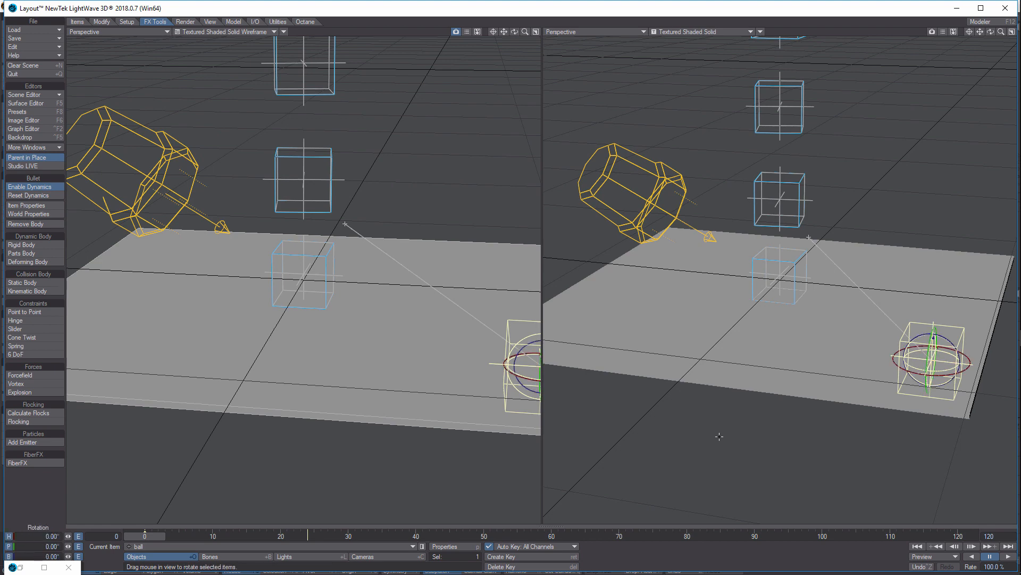
pyautogui.click(45, 567)
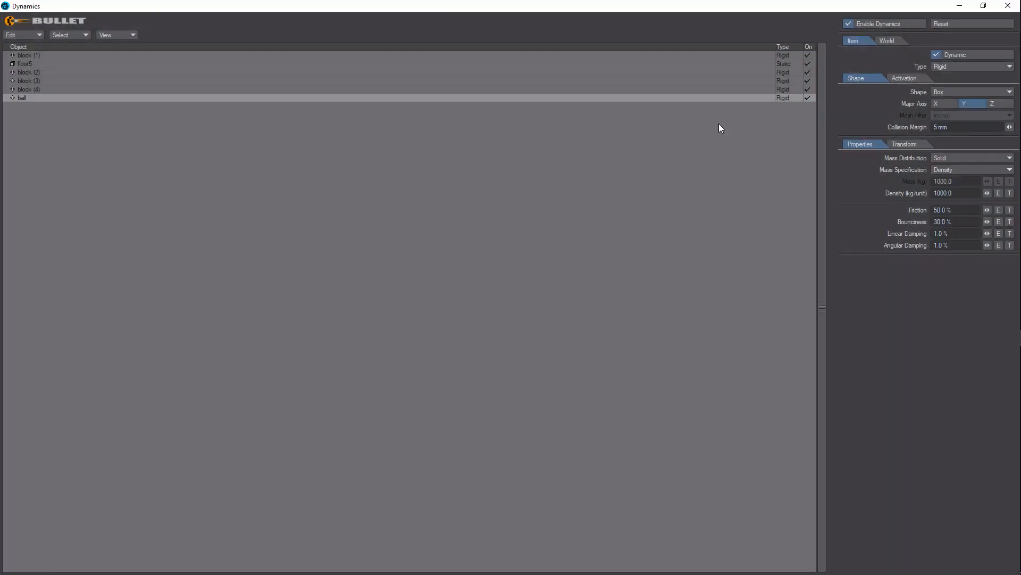
pyautogui.click(984, 6)
pyautogui.moveTo(758, 147); pyautogui.dragTo(595, 116)
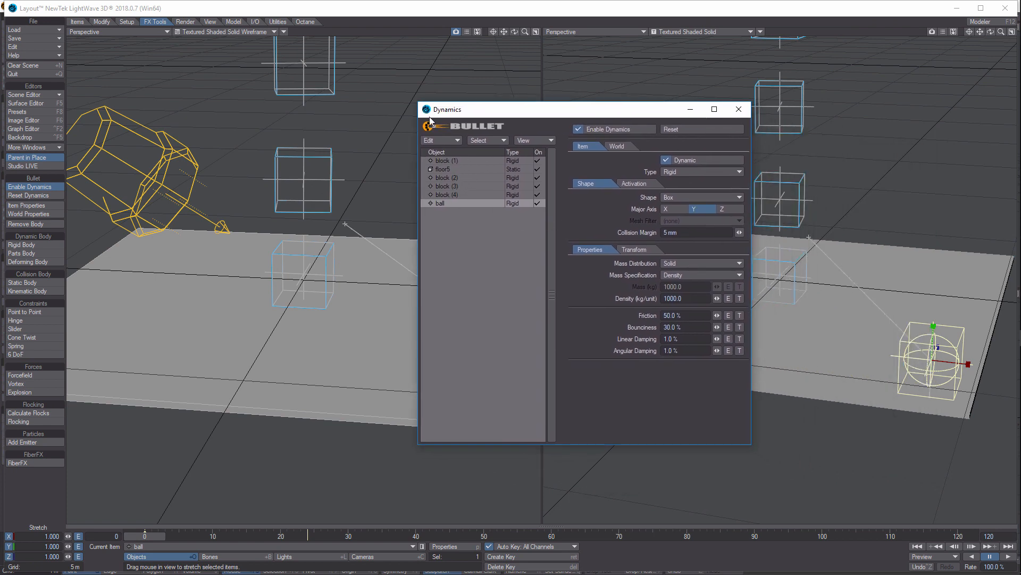
pyautogui.click(272, 32)
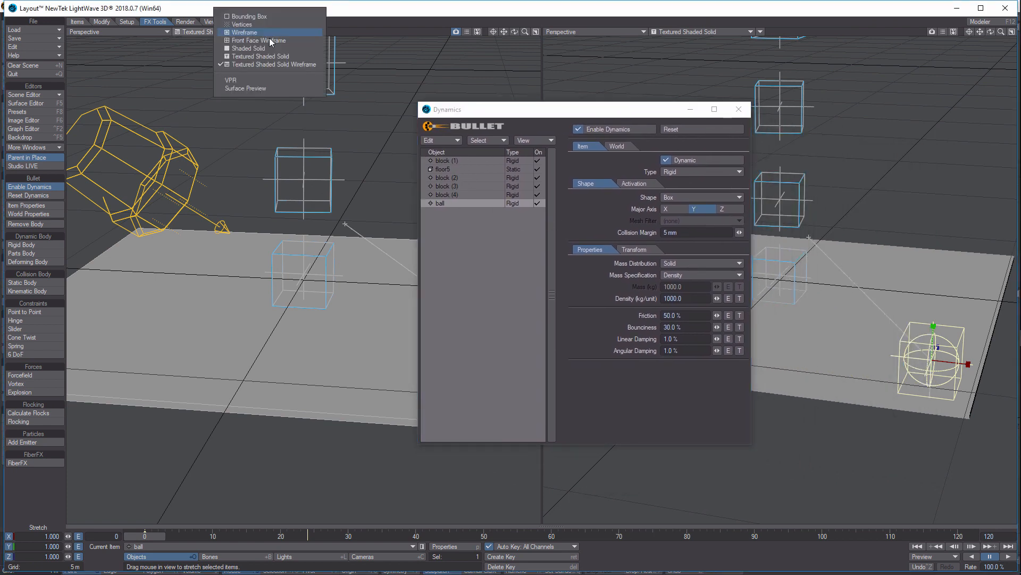
pyautogui.click(253, 81)
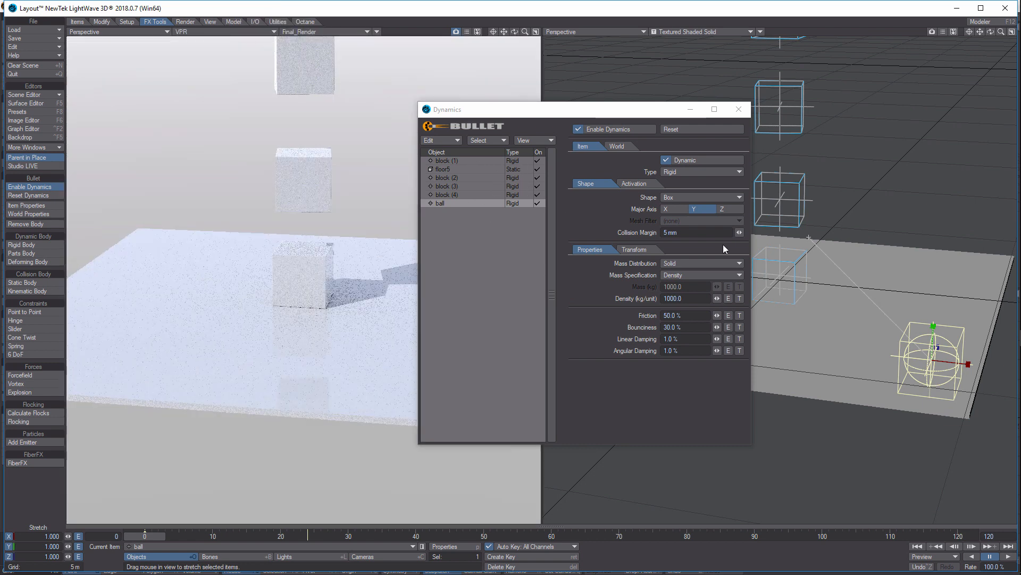
# - Set the ball's initial activation to Activate On Last Key and close the Bullet dynamics properties
pyautogui.click(653, 183)
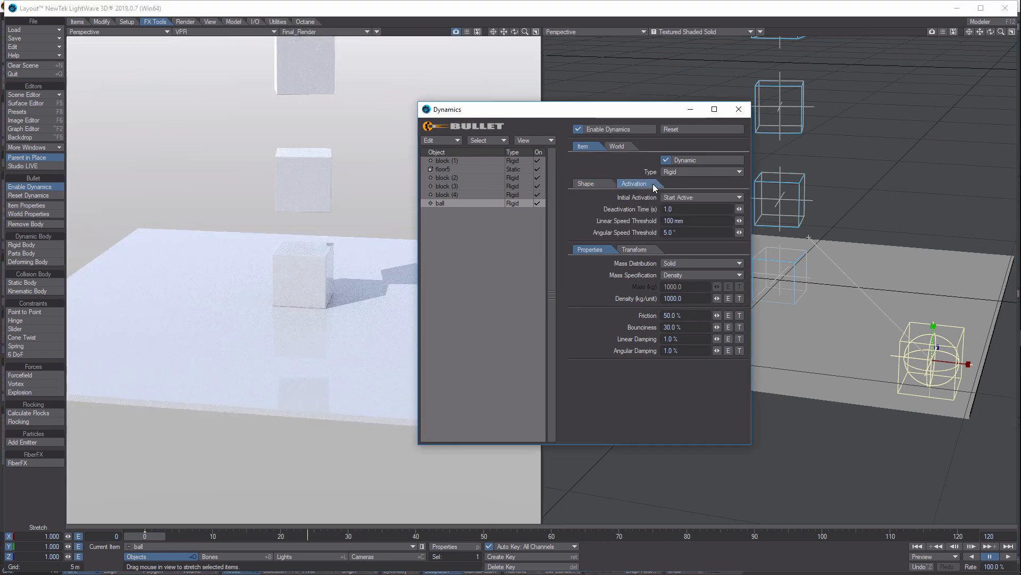
pyautogui.click(742, 199)
pyautogui.click(740, 222)
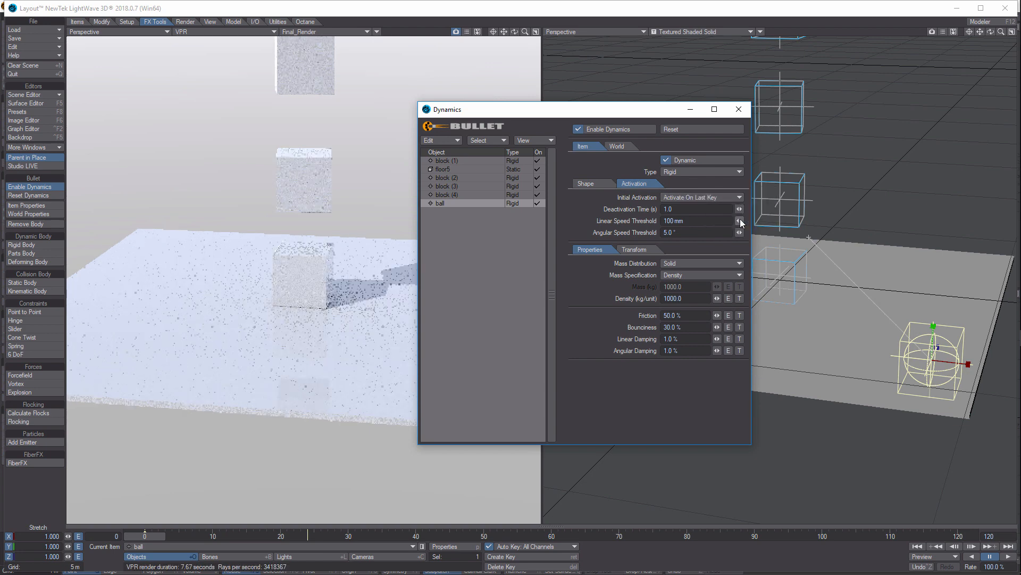
pyautogui.click(739, 110)
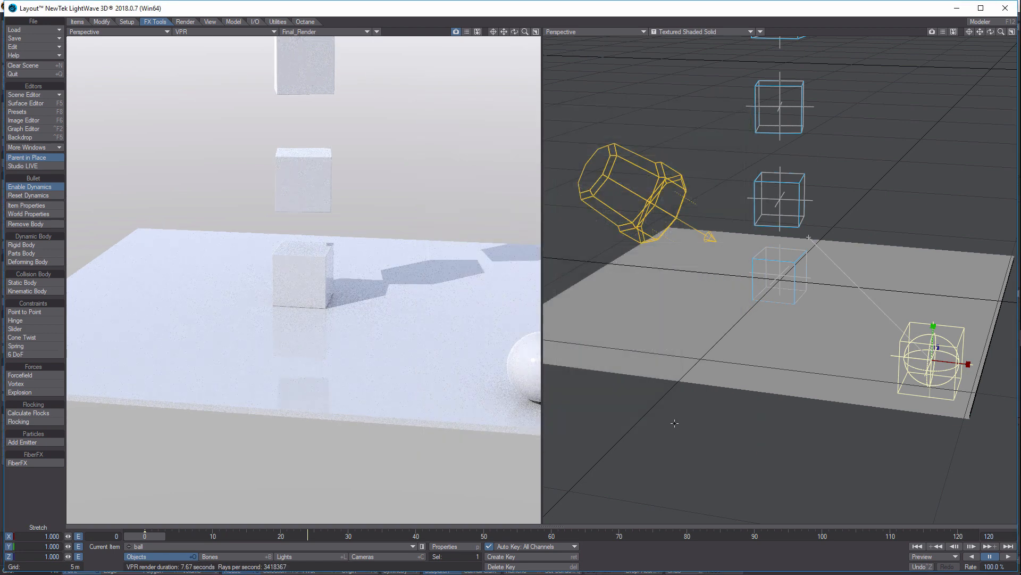
# - Play the simulation to check the ball hitting the block stack, stop it, and return to frame 0
pyautogui.click(1009, 557)
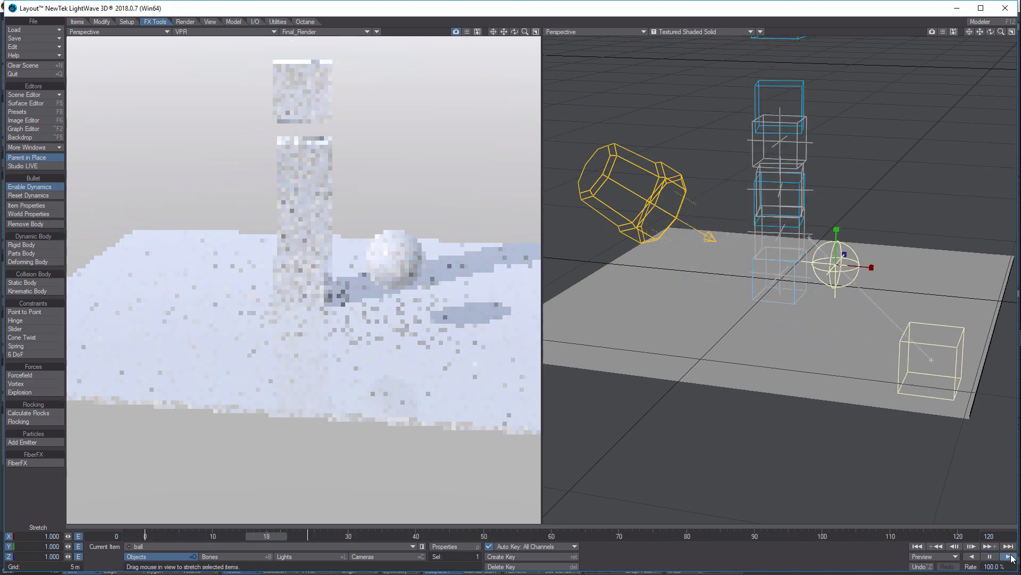
pyautogui.press('space')
pyautogui.click(990, 557)
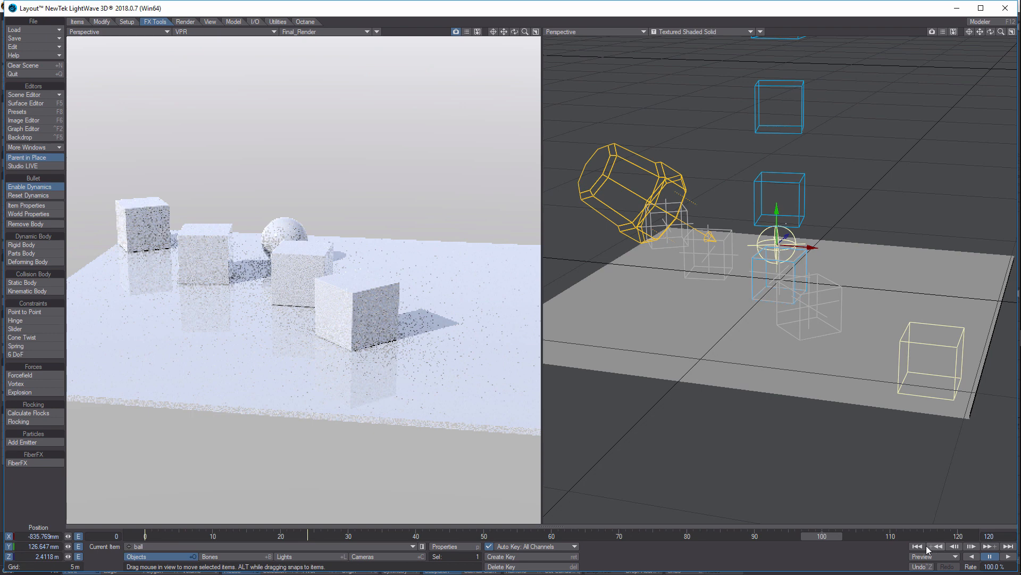
pyautogui.click(921, 546)
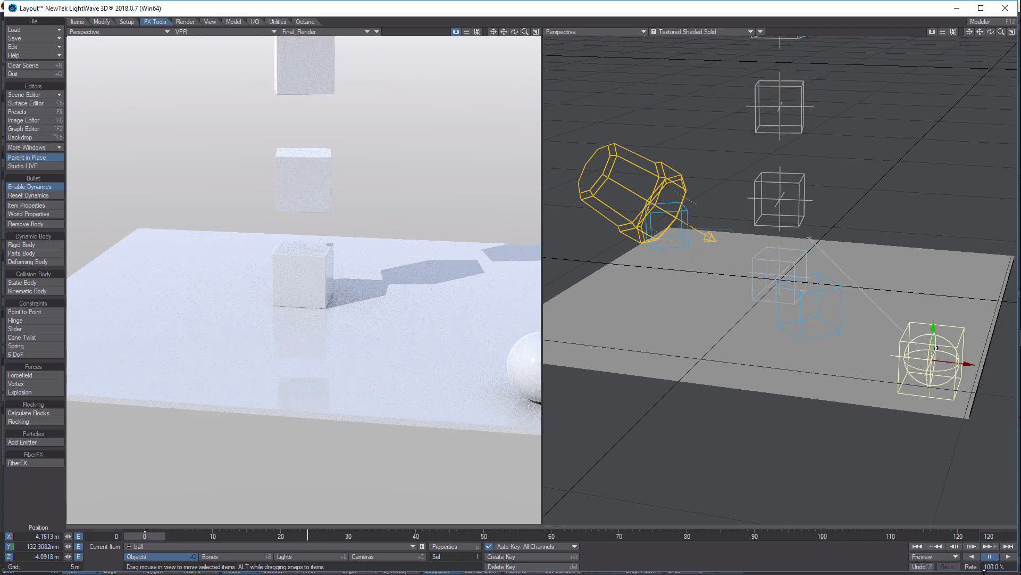
# - Set the playback rate to 200% and play the simulation again from frame 0
pyautogui.press('o')
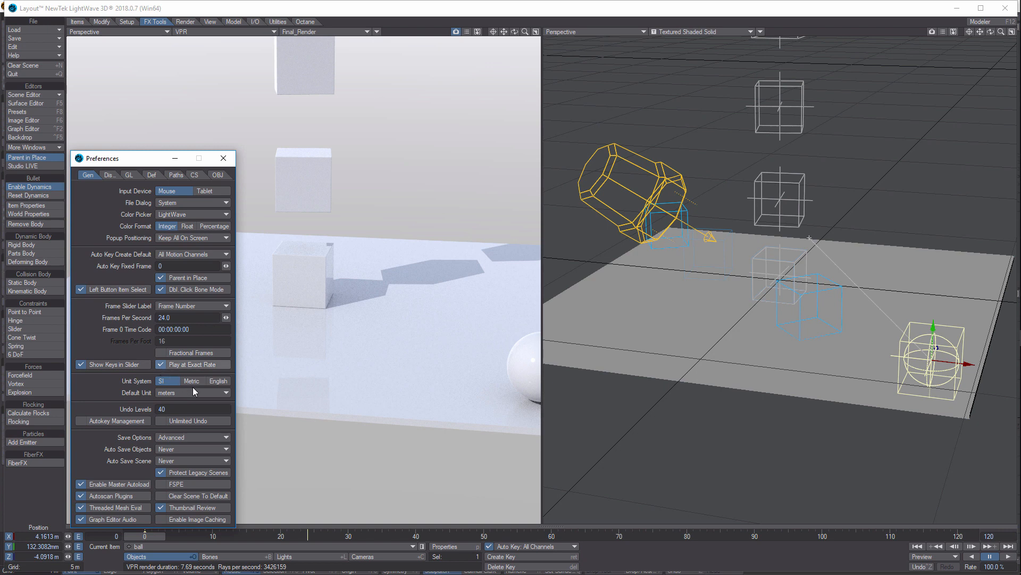
pyautogui.click(223, 158)
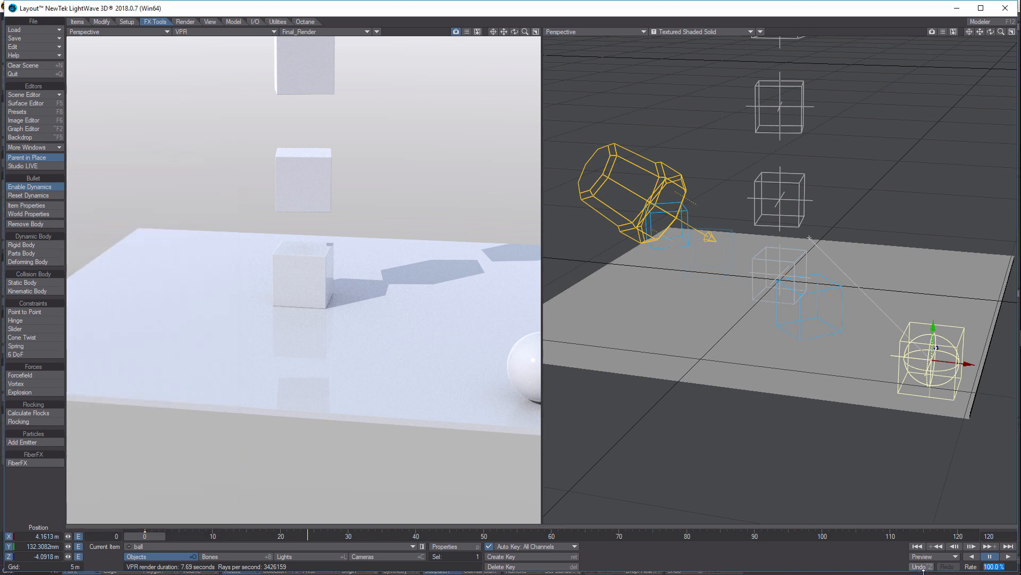
pyautogui.press('Return')
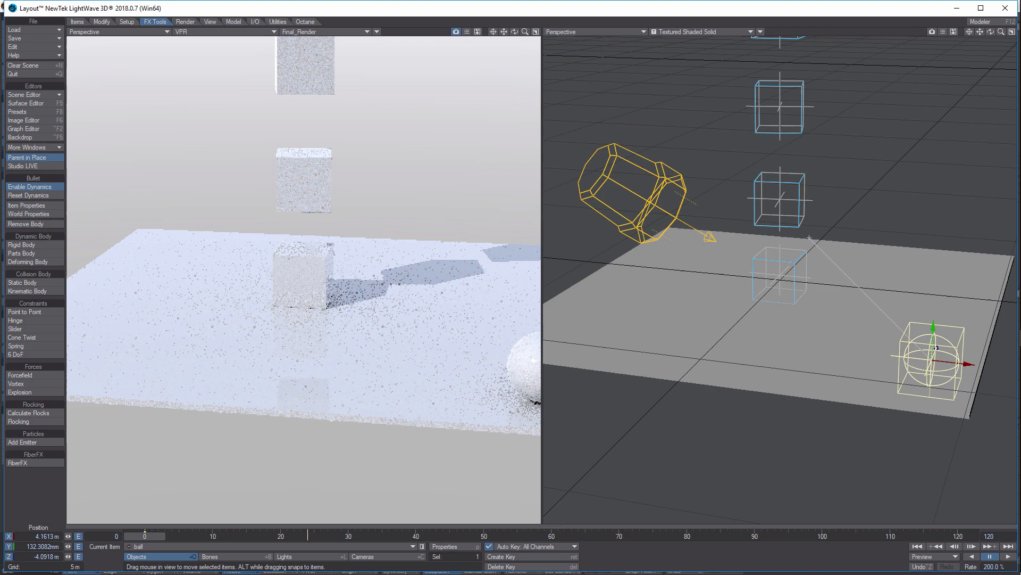
pyautogui.click(1009, 556)
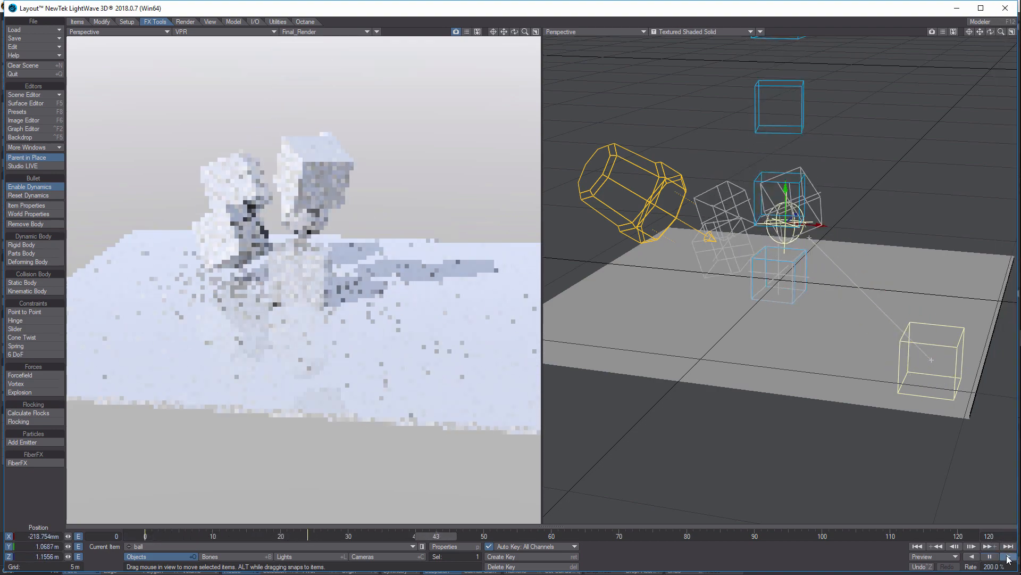